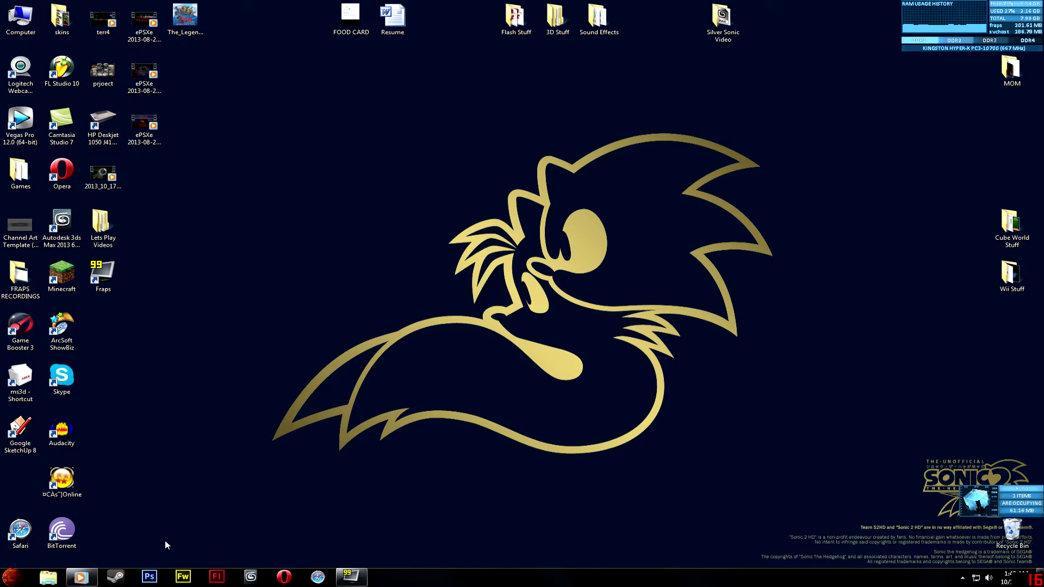
- Launch Fireworks to its welcome screen and open a Windows Explorer window on Libraries
click(183, 577)
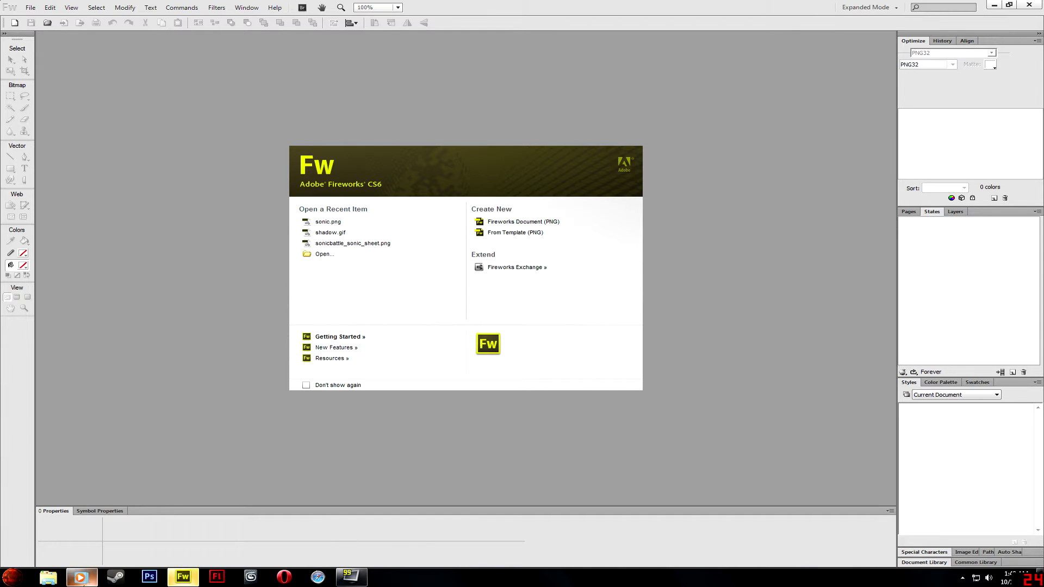
click(48, 577)
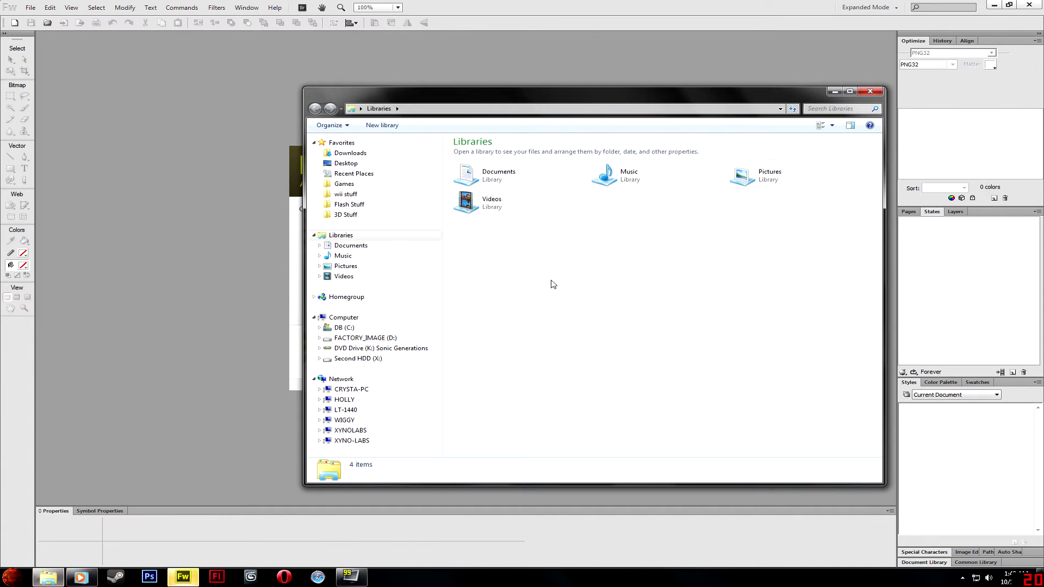
- Preview the Sonic_Fall_3 animation from Pictures > Sprite Folder > Resource GIFs, then close the viewer
drag(618, 358, 440, 433)
click(363, 267)
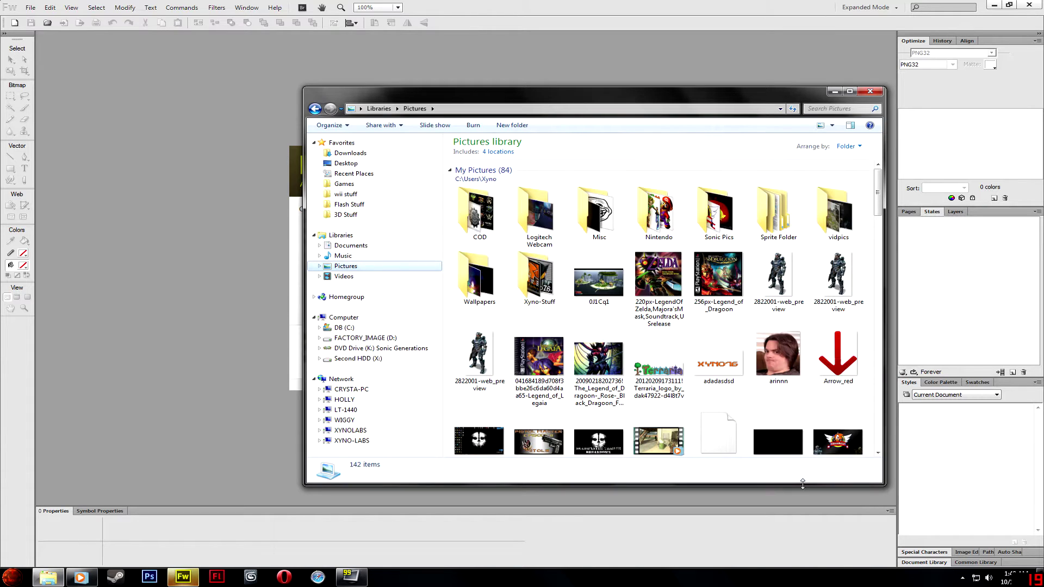
double_click(772, 219)
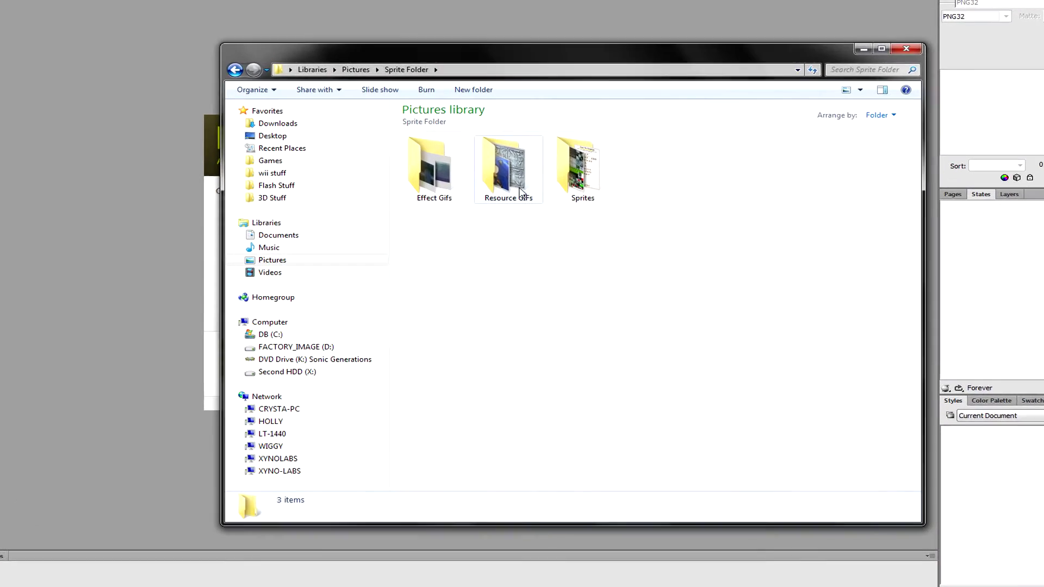
double_click(541, 196)
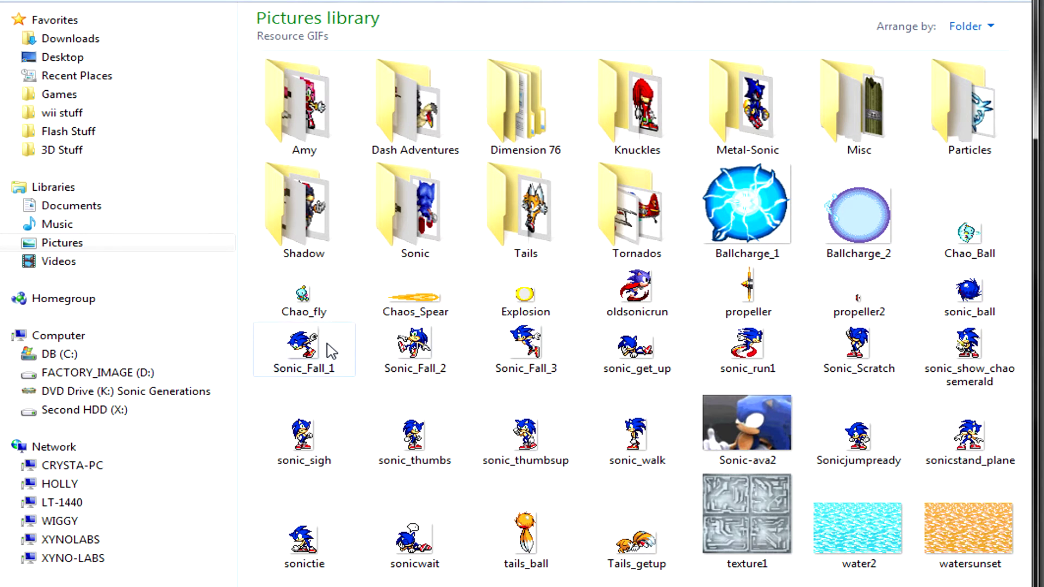
click(520, 349)
double_click(521, 350)
scroll(550, 343, up, 5)
scroll(749, 299, down, 3)
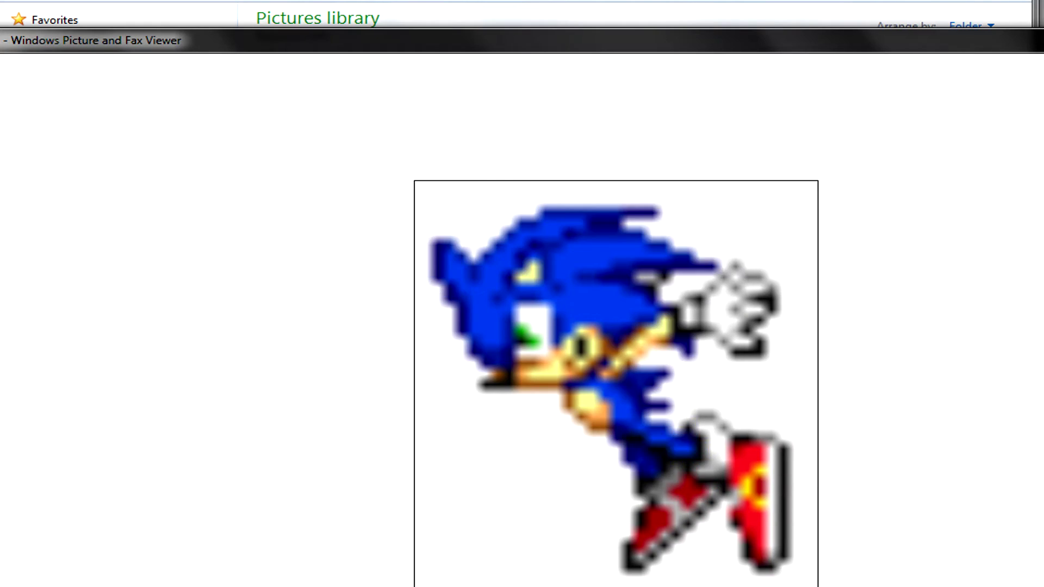
key(alt+F4)
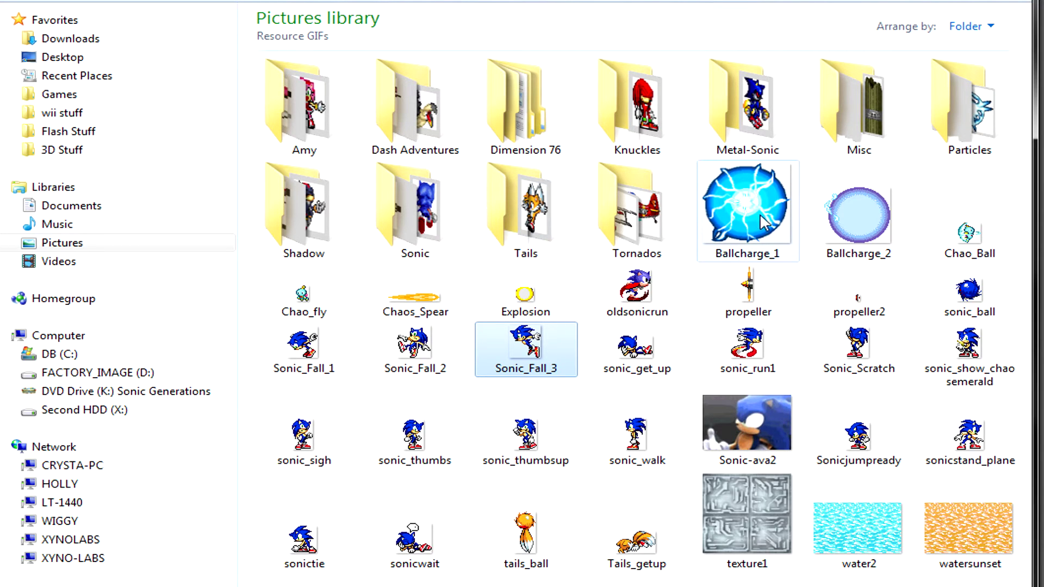
- Go back to Sprite Folder and clear the folder selection
mouse_move(813, 172)
key(BackSpace)
mouse_move(445, 100)
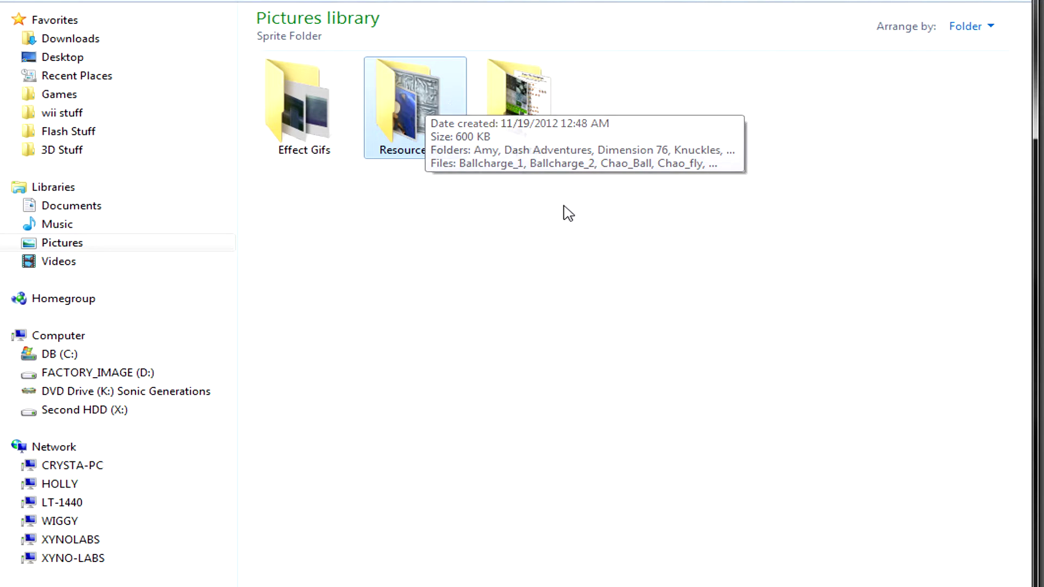
click(527, 255)
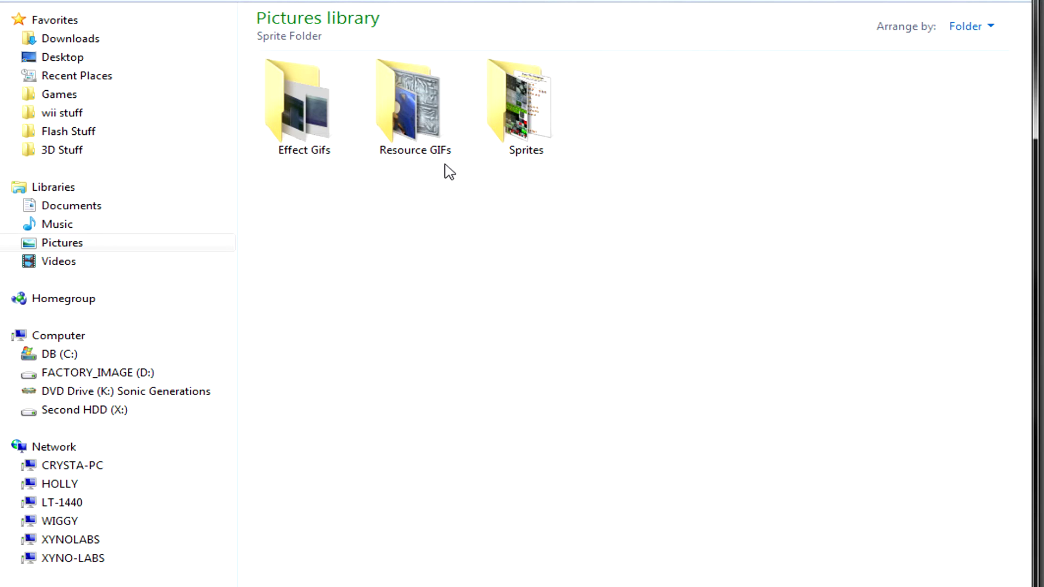
- Browse the Resource GIFs folder and the Sonic and Zelda sprite folders
double_click(427, 147)
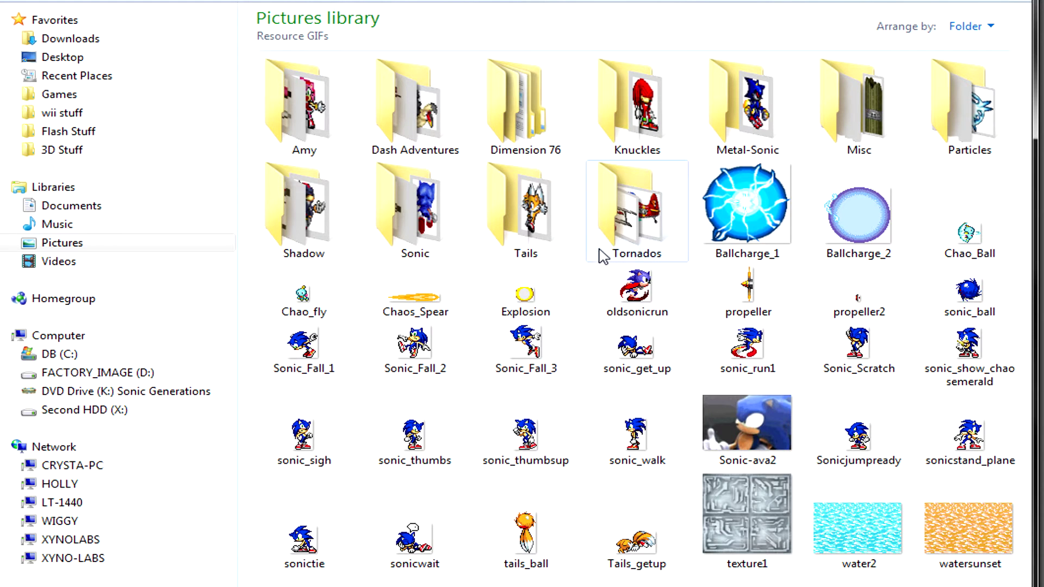
key(BackSpace)
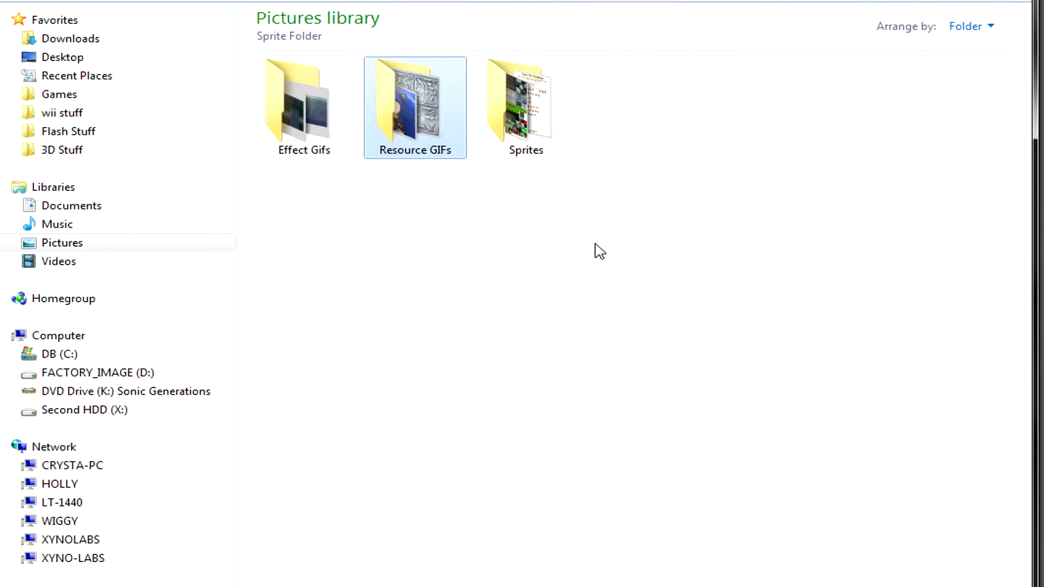
double_click(560, 89)
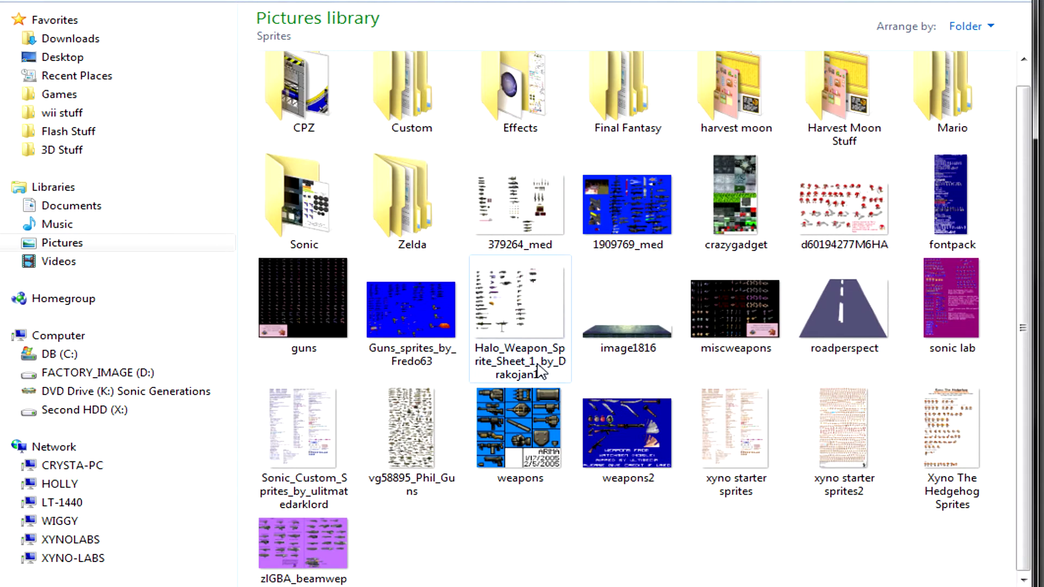
double_click(341, 235)
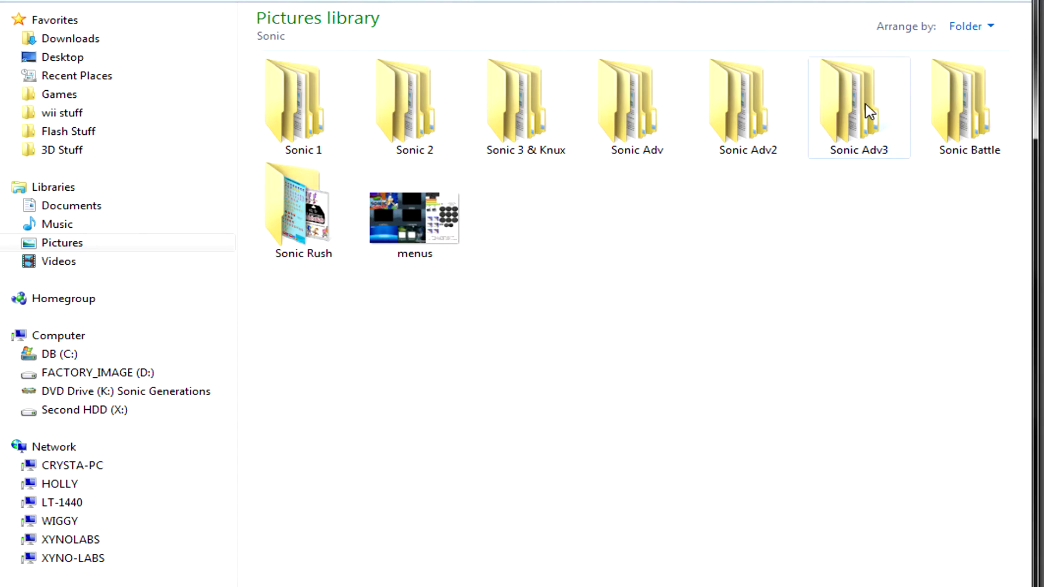
key(BackSpace)
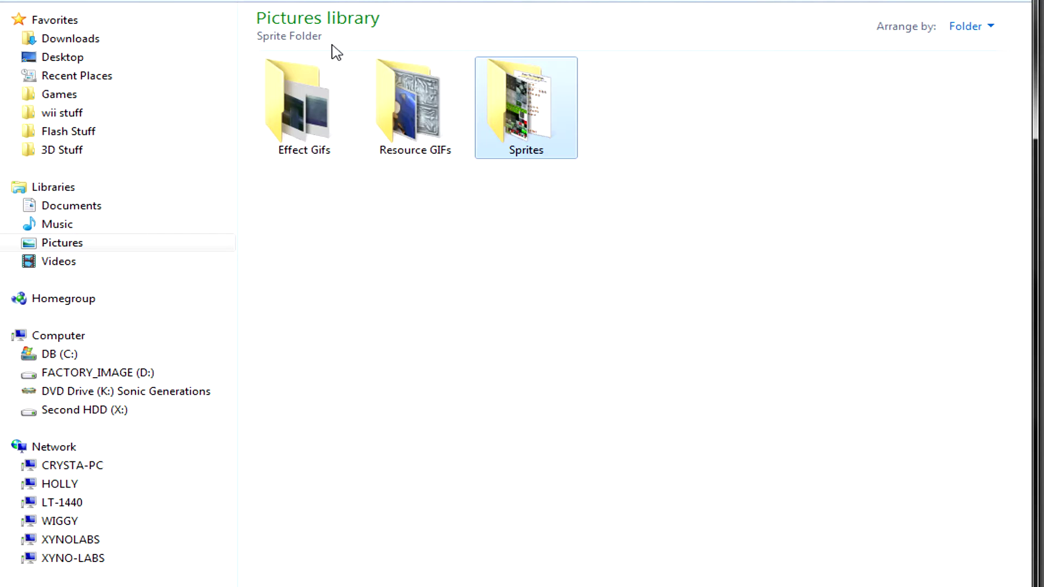
double_click(492, 121)
double_click(395, 226)
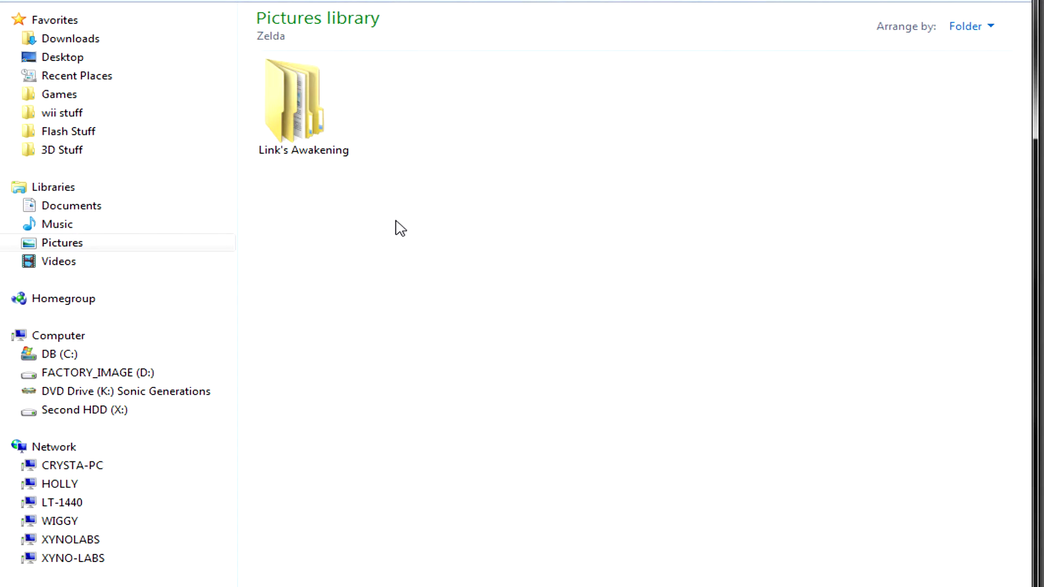
key(BackSpace)
- Return to the Pictures library and bring up Fireworks' Open dialog on the Characters folder
drag(598, 530, 447, 560)
scroll(446, 482, up, 1)
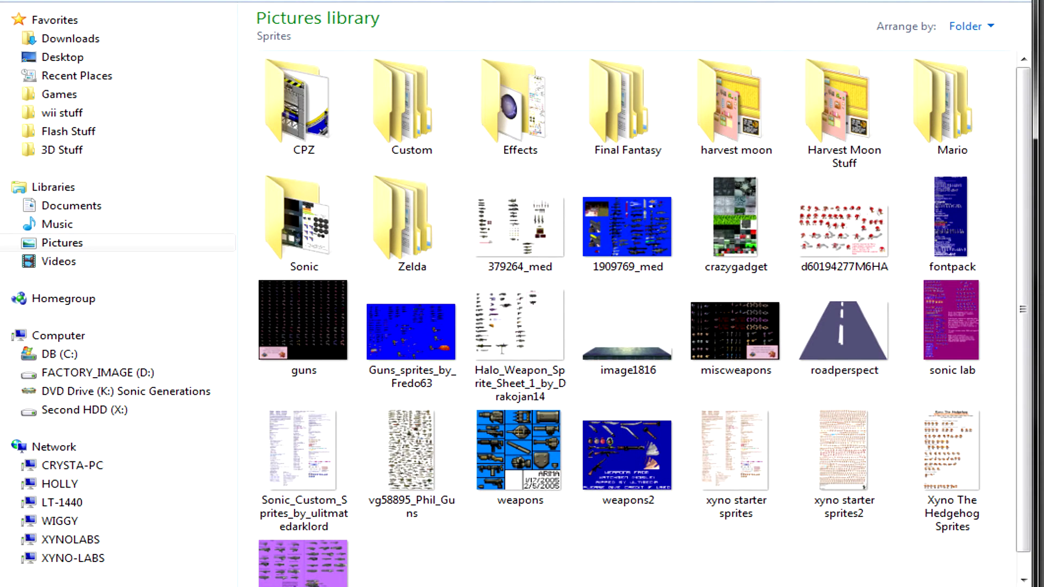
key(BackSpace)
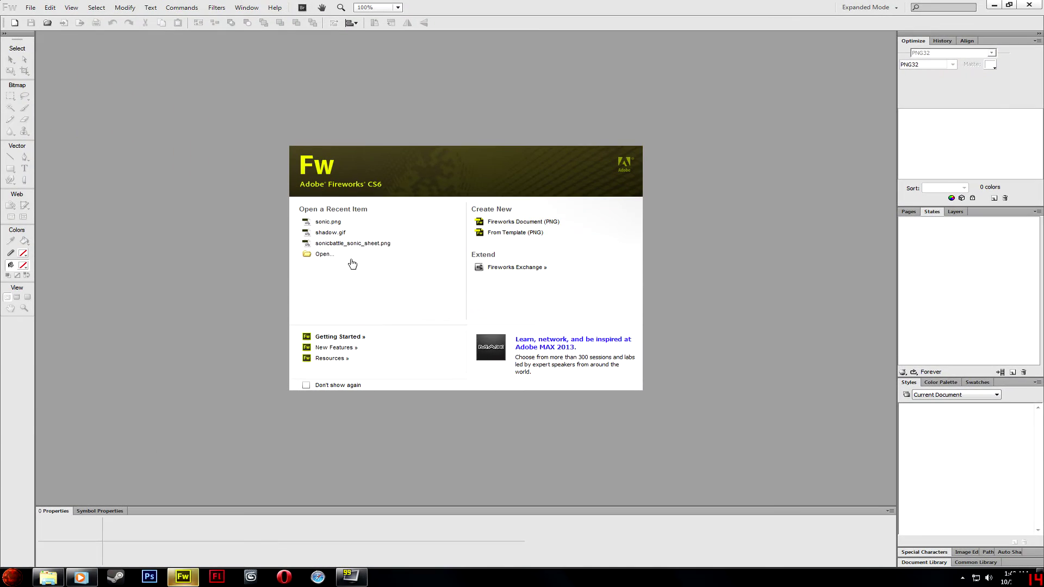
click(354, 255)
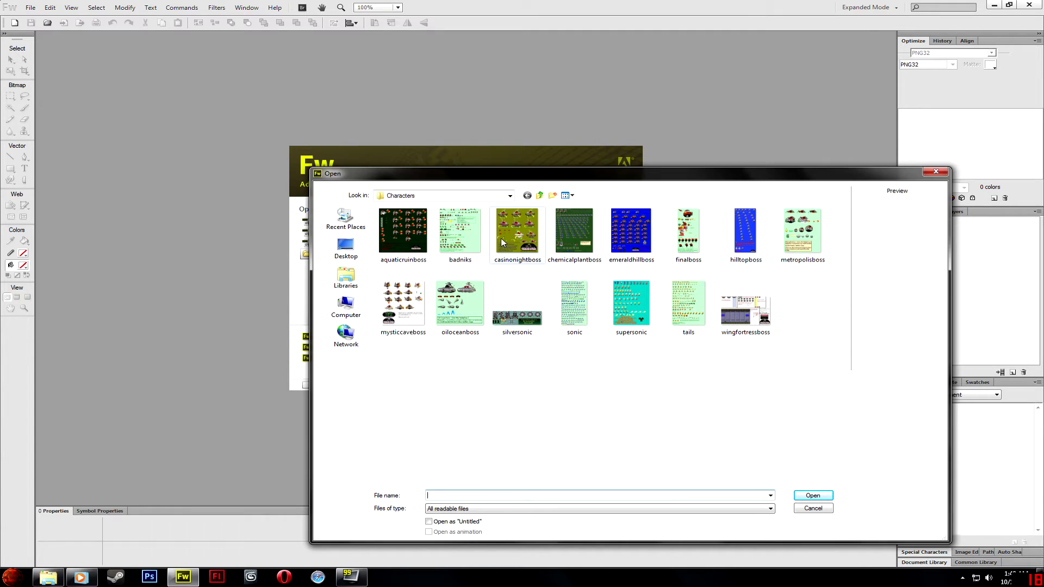
- Look through the Sonic Adv and Sonic 1 Characters folders in the Open dialog
click(540, 196)
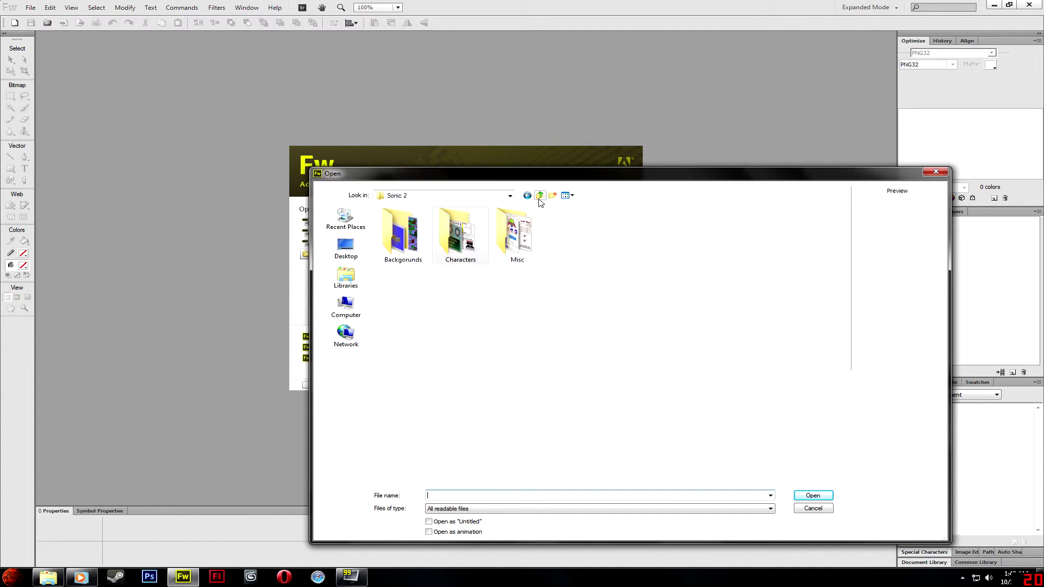
click(538, 197)
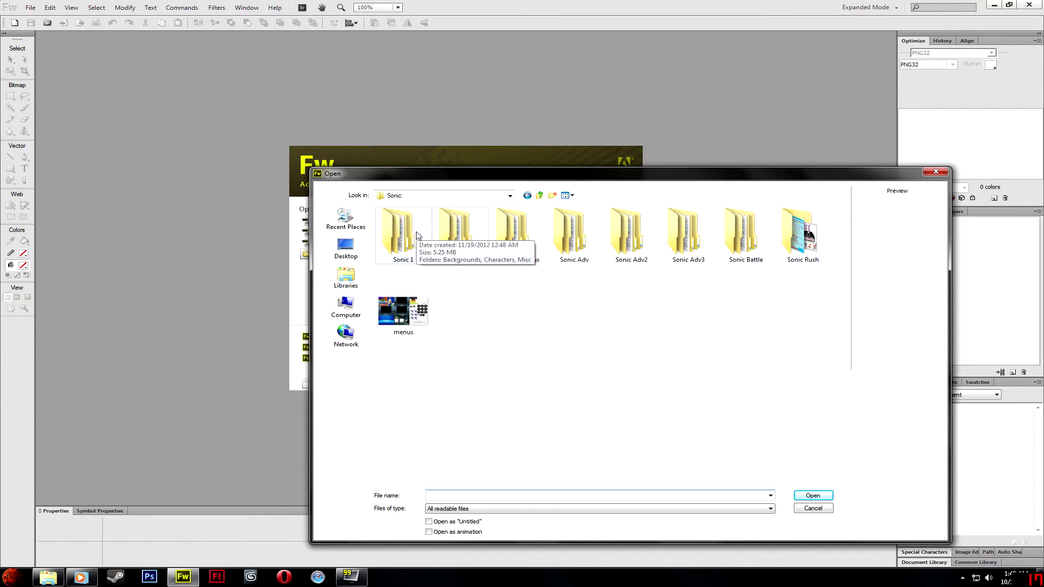
double_click(575, 237)
double_click(460, 234)
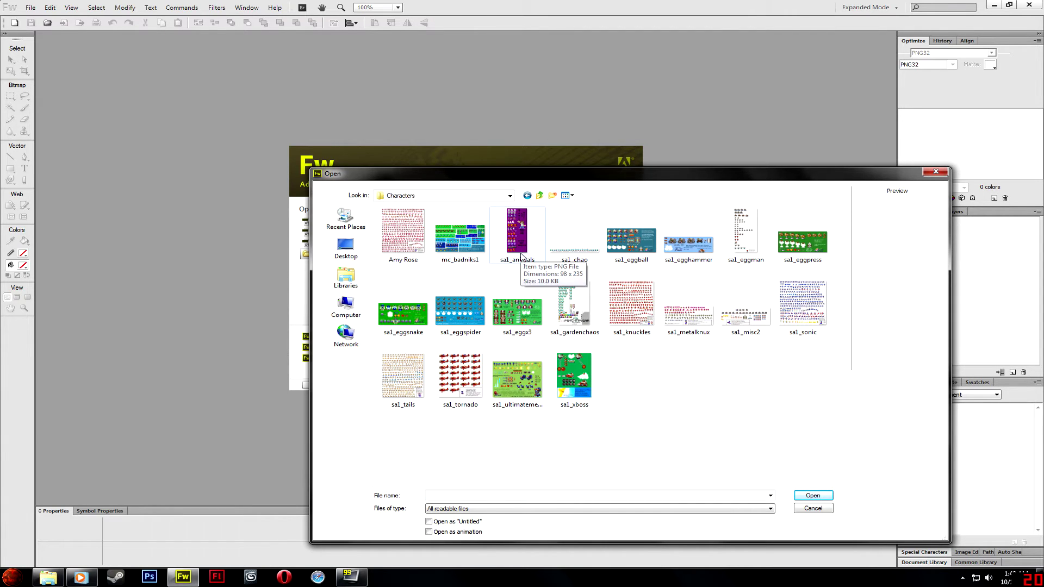
click(541, 195)
click(541, 195)
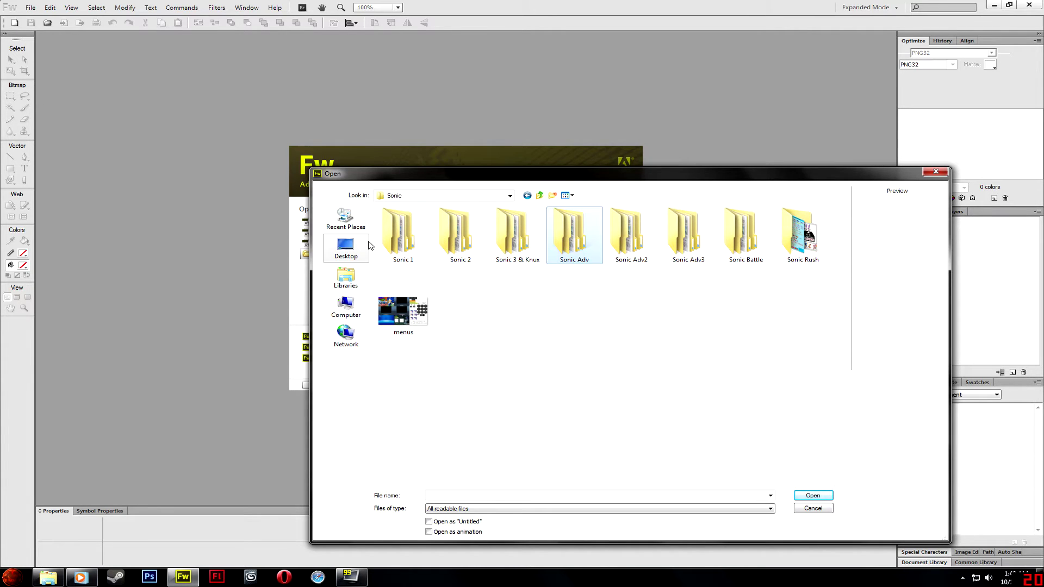
double_click(413, 234)
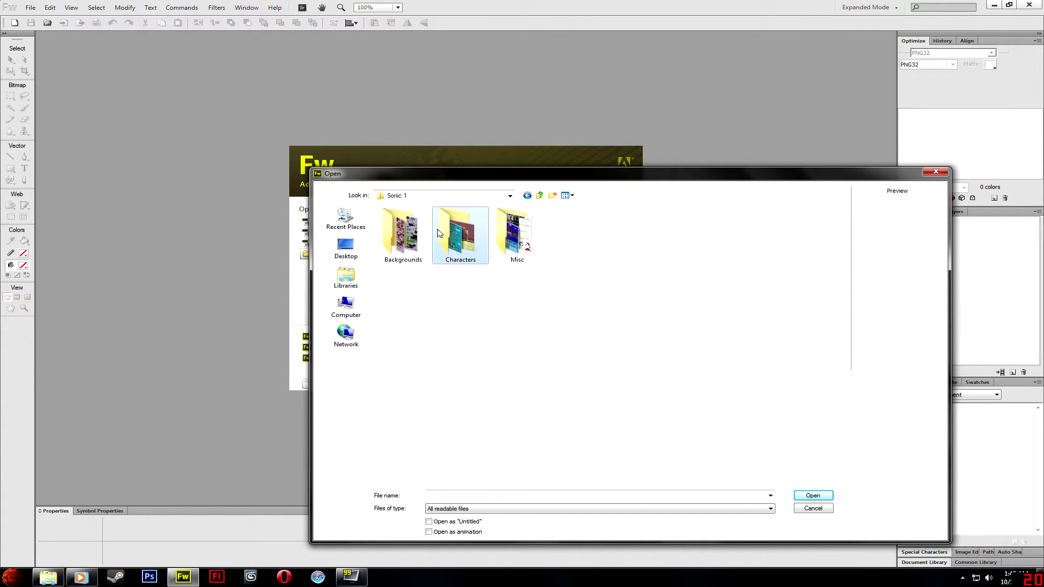
double_click(459, 234)
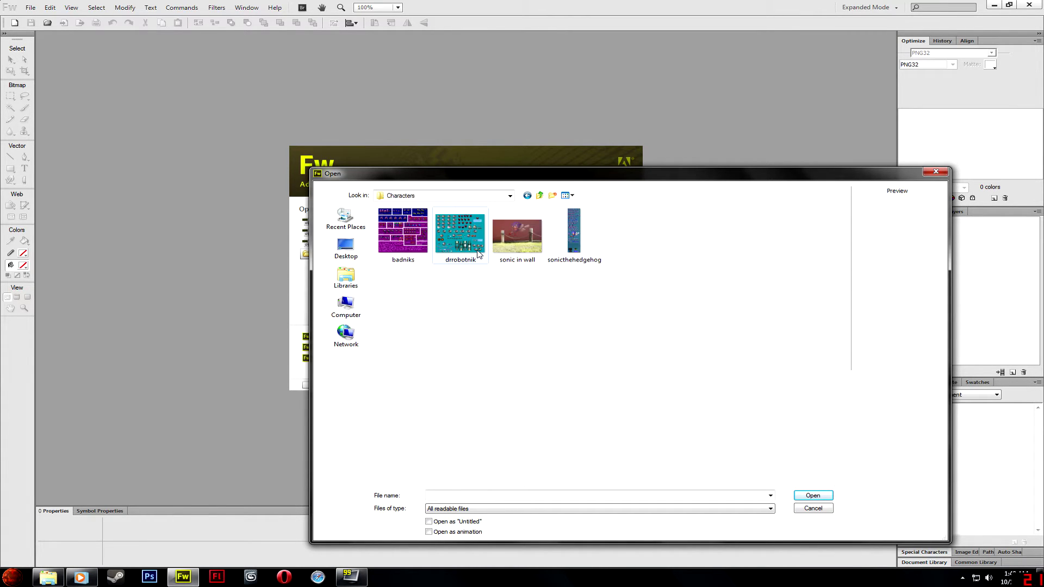
click(540, 196)
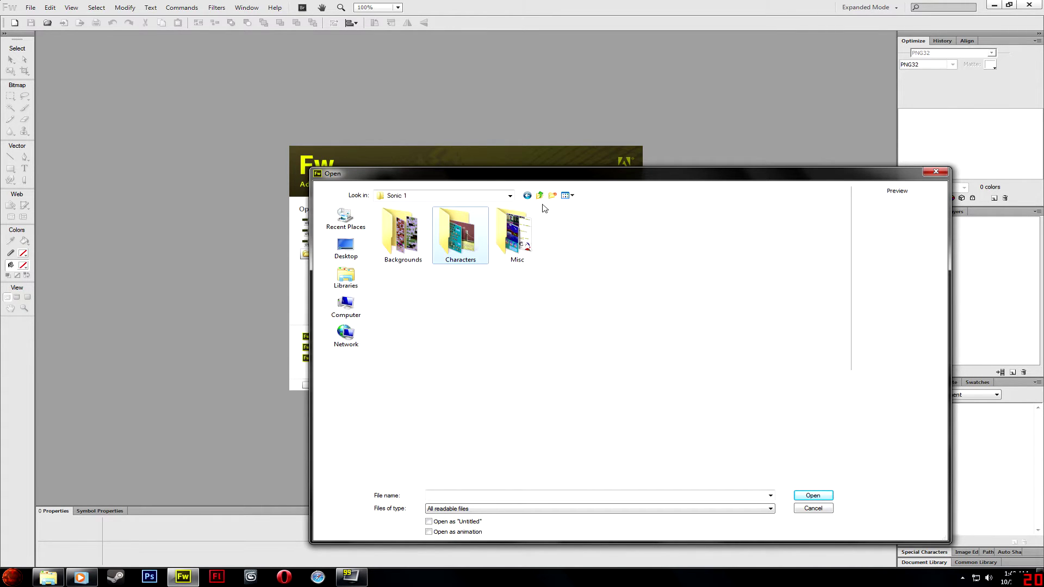
click(542, 197)
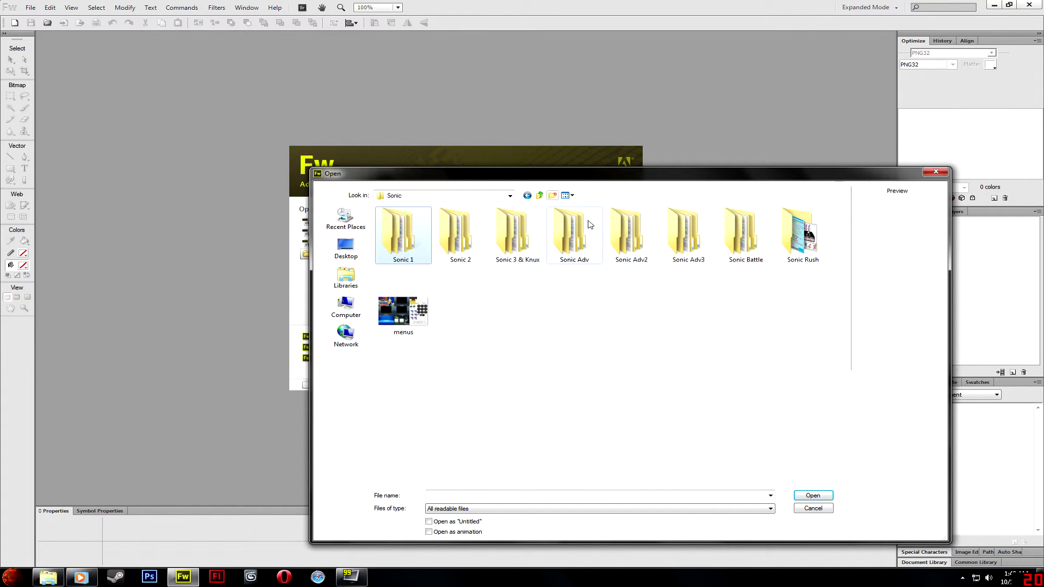
- Open sonicbattle_sonic_sheet.png from the Sonic Battle Characters folder
double_click(727, 234)
double_click(454, 239)
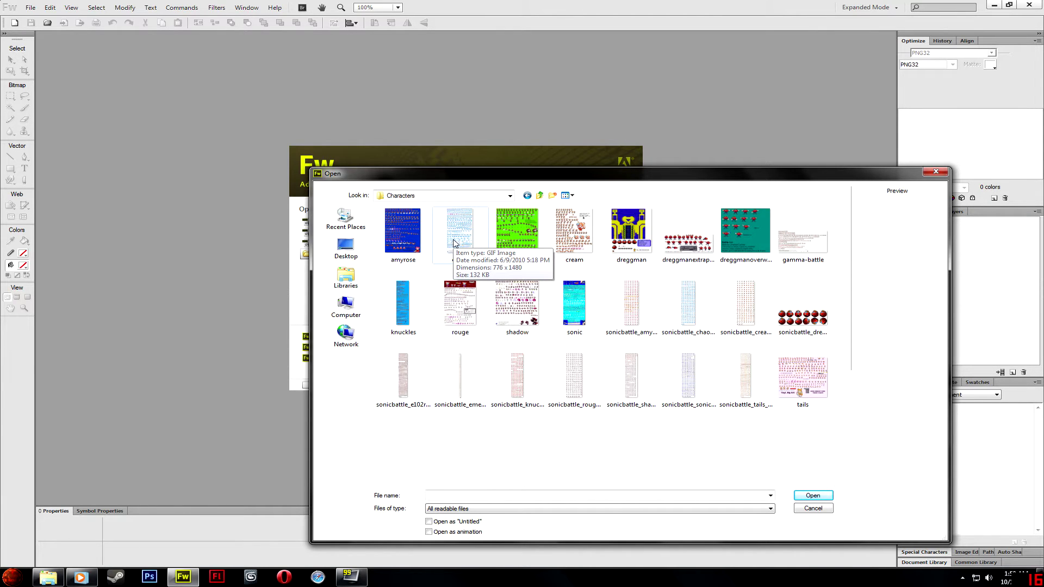
click(688, 378)
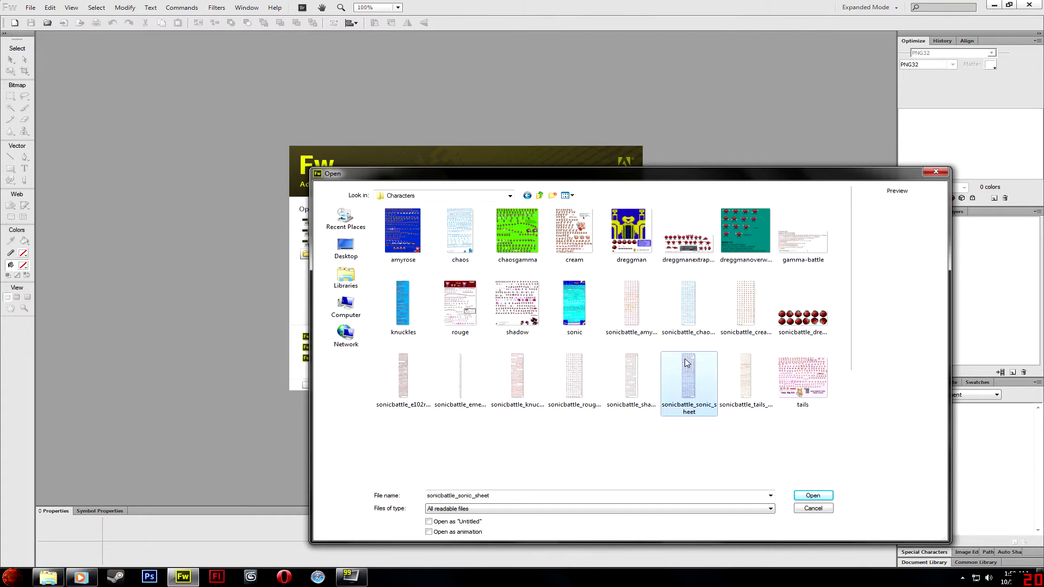
click(576, 307)
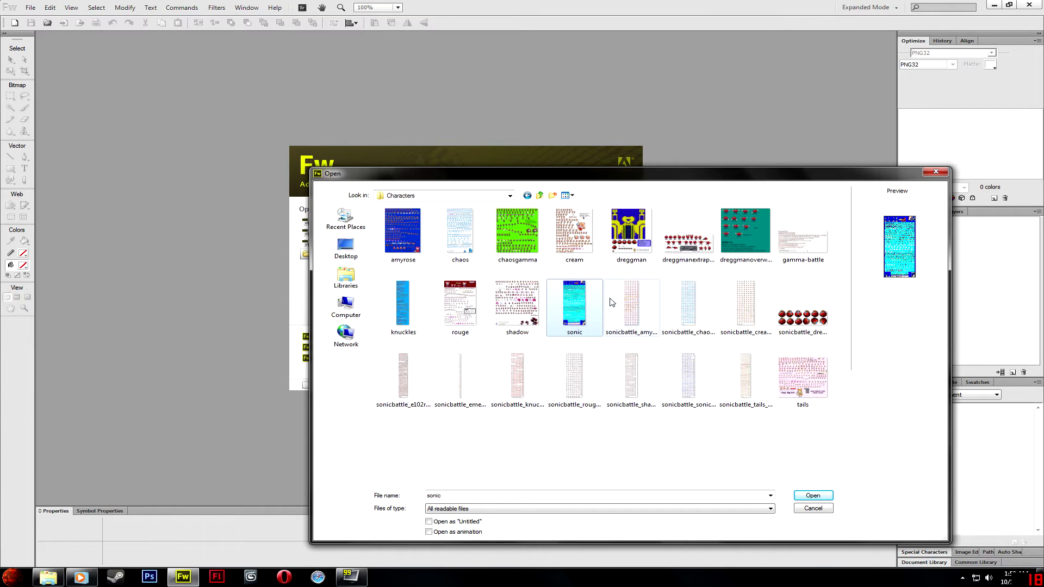
click(699, 391)
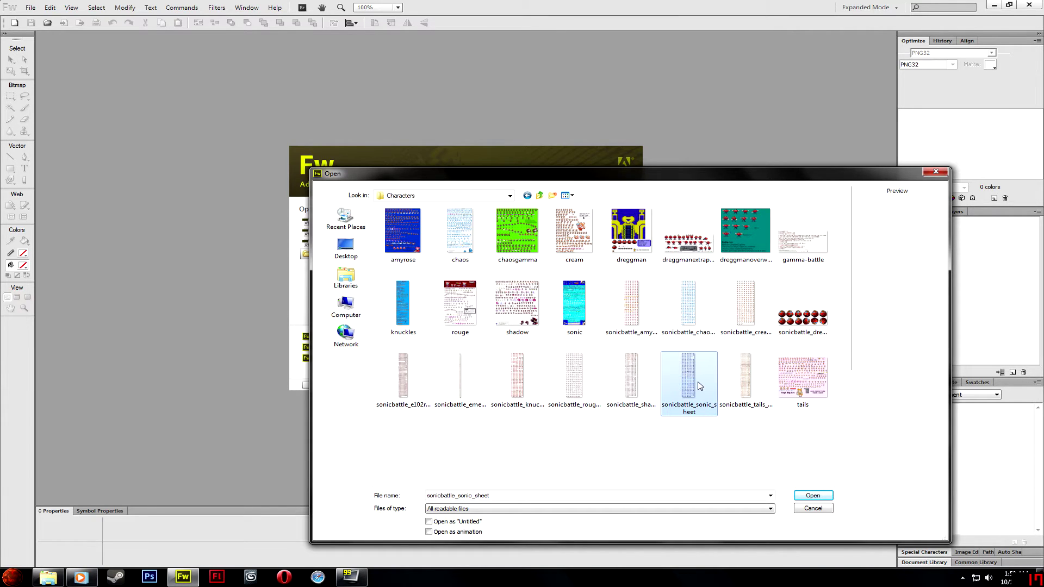
click(824, 496)
scroll(718, 412, up, 1)
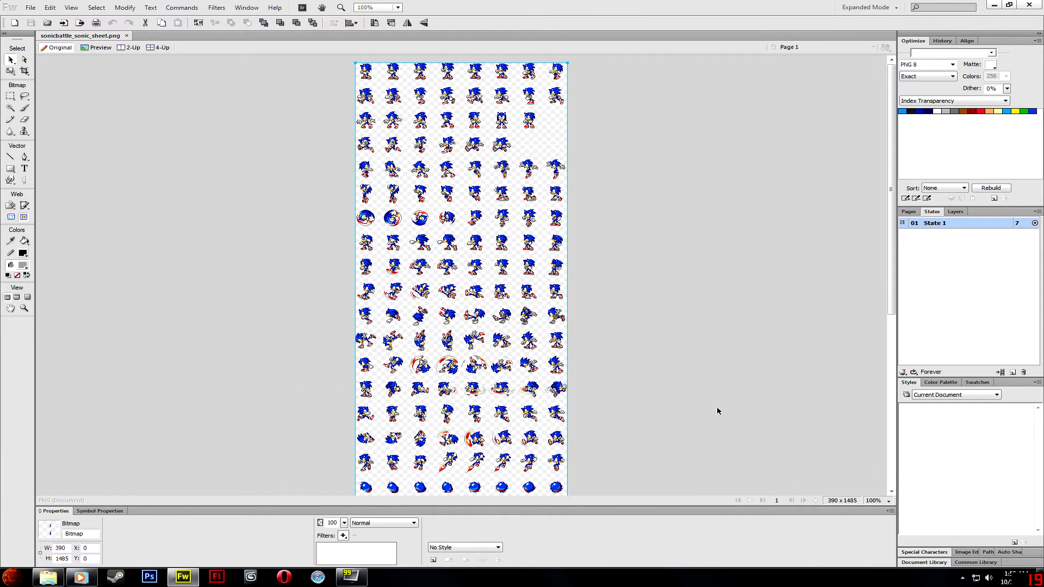
click(10, 96)
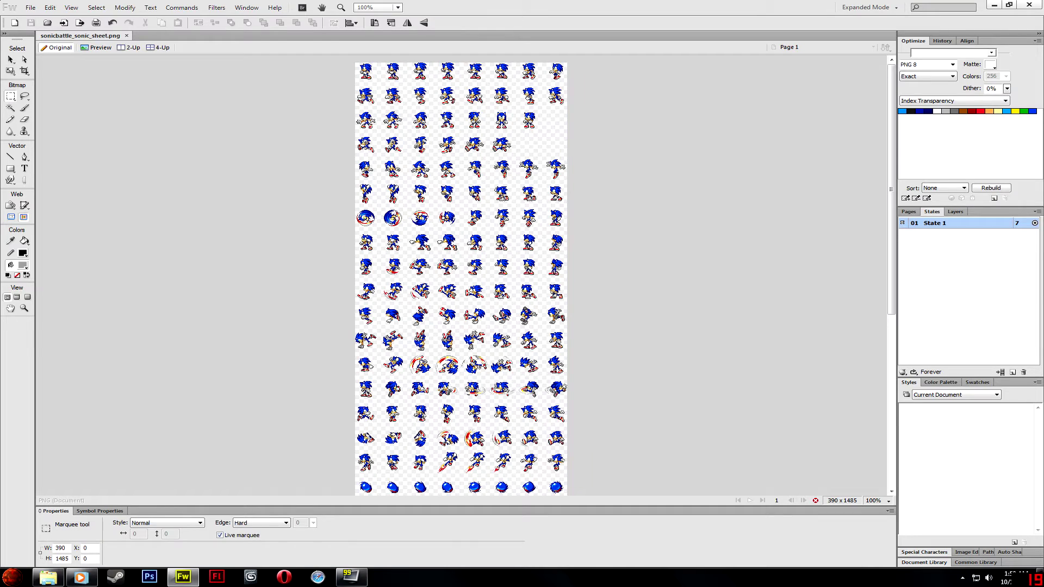
- Zoom in on the sheet's top row of sprites using trial selections
drag(354, 61, 545, 88)
key(ctrl+equal)
scroll(534, 106, up, 5)
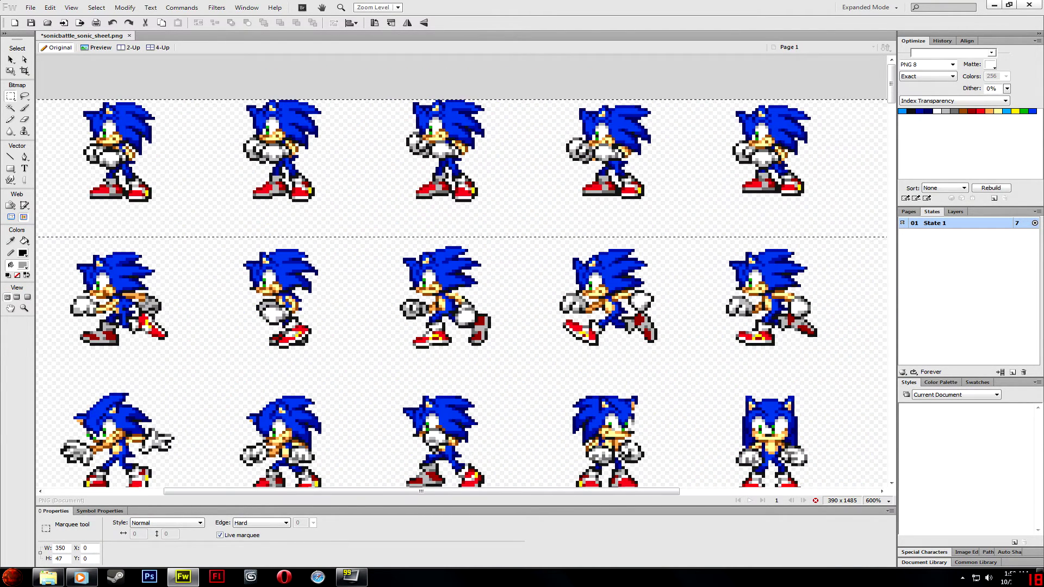
scroll(534, 107, down, 1)
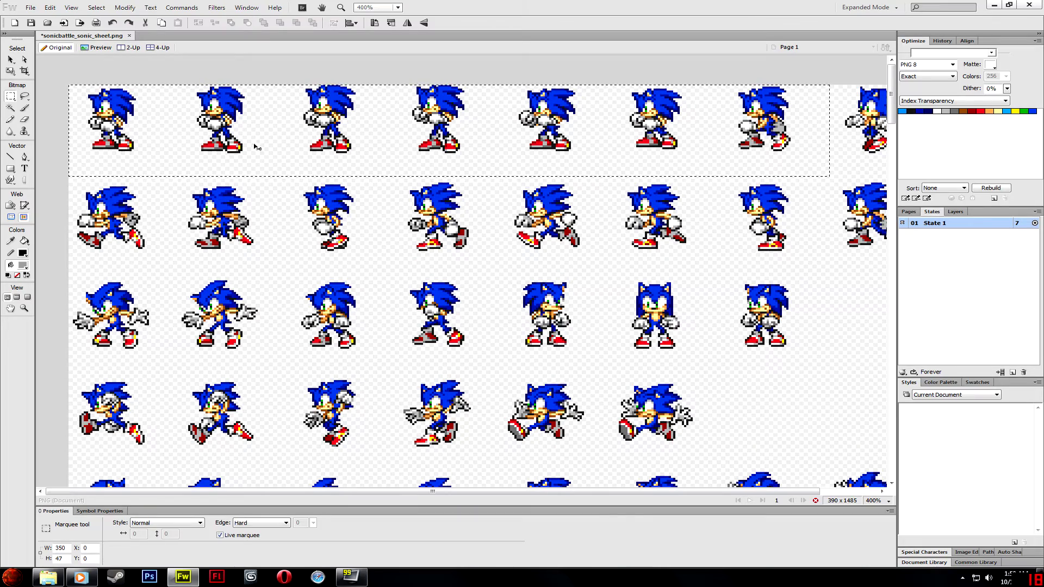
key(ctrl+d)
drag(68, 88, 824, 155)
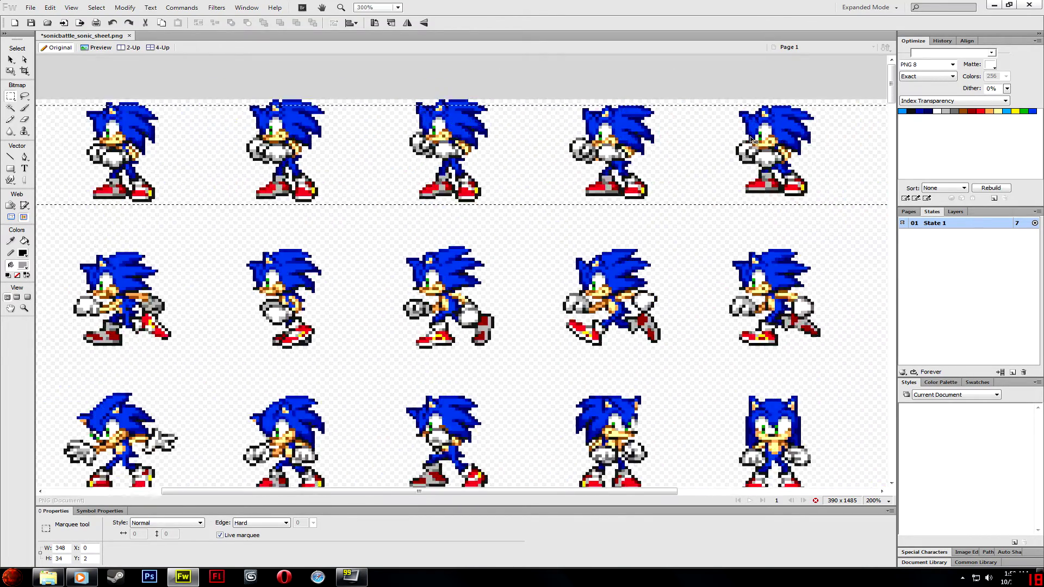
scroll(816, 145, down, 1)
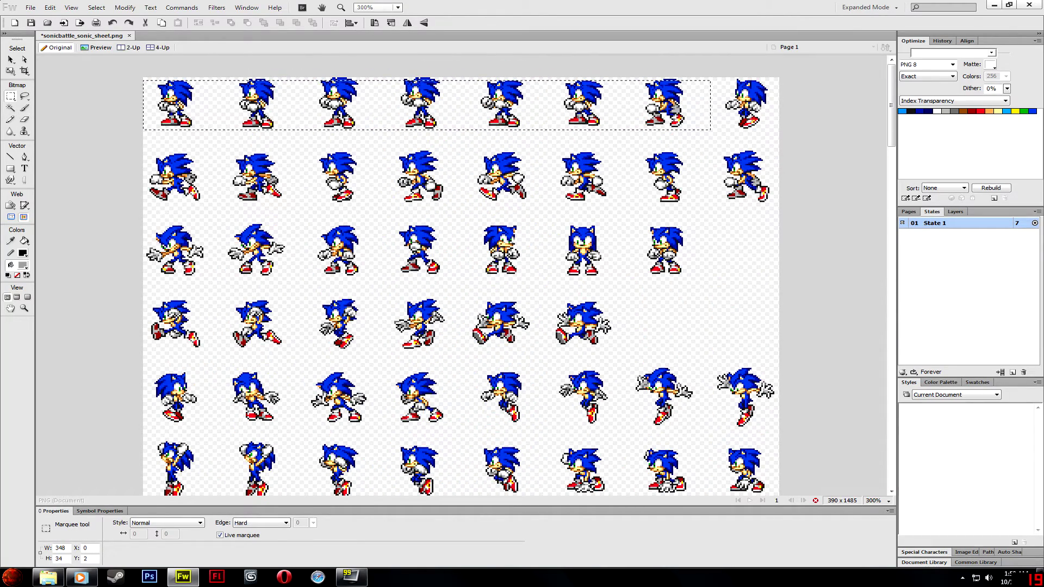
key(ctrl+d)
- Select the first Sonic sprite as a 39 x 41 area and remove it from the sheet
drag(131, 73, 212, 151)
scroll(212, 151, up, 5)
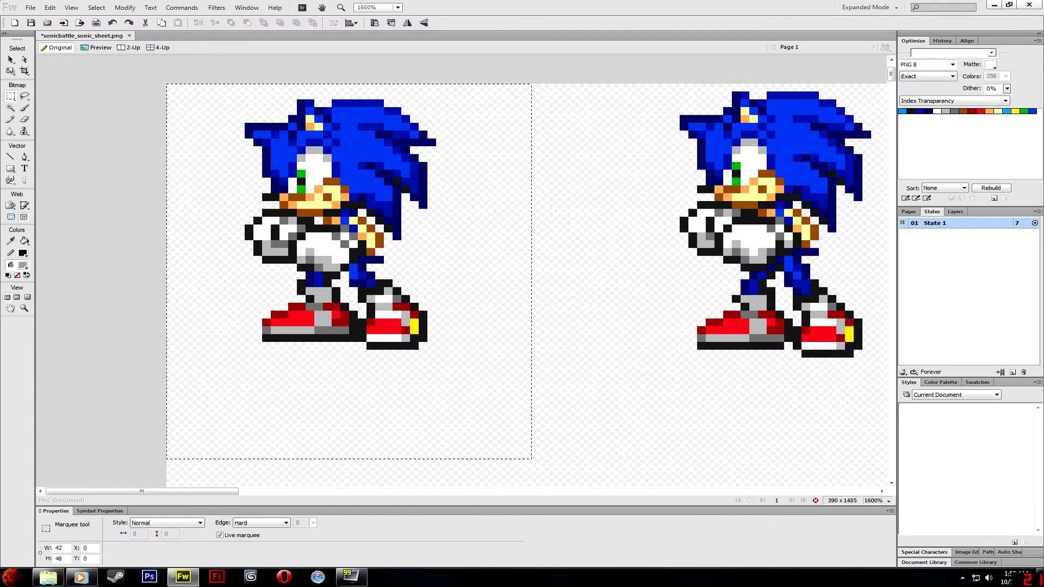
scroll(218, 217, down, 4)
scroll(218, 217, up, 1)
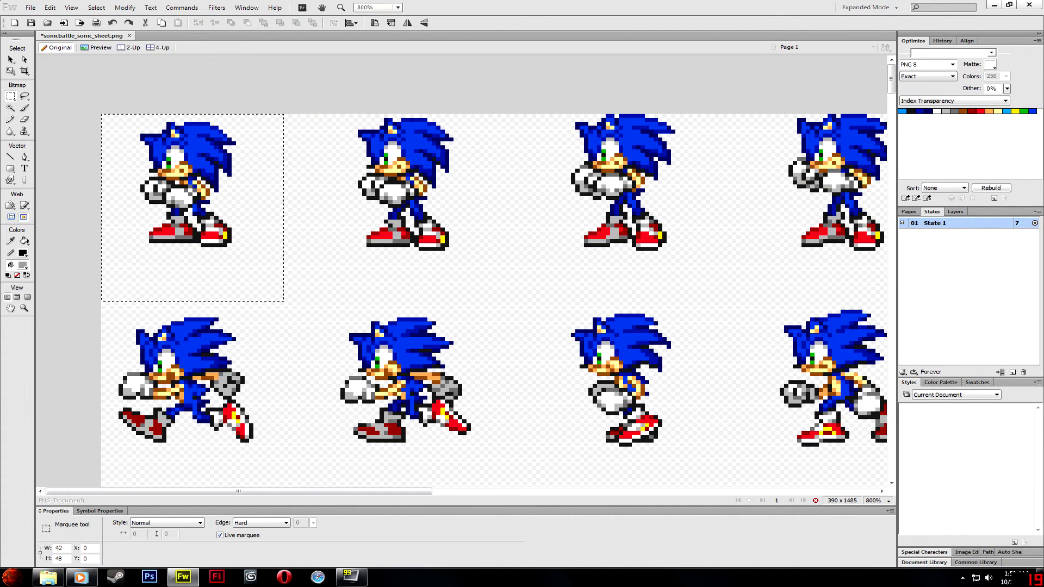
drag(282, 115, 114, 274)
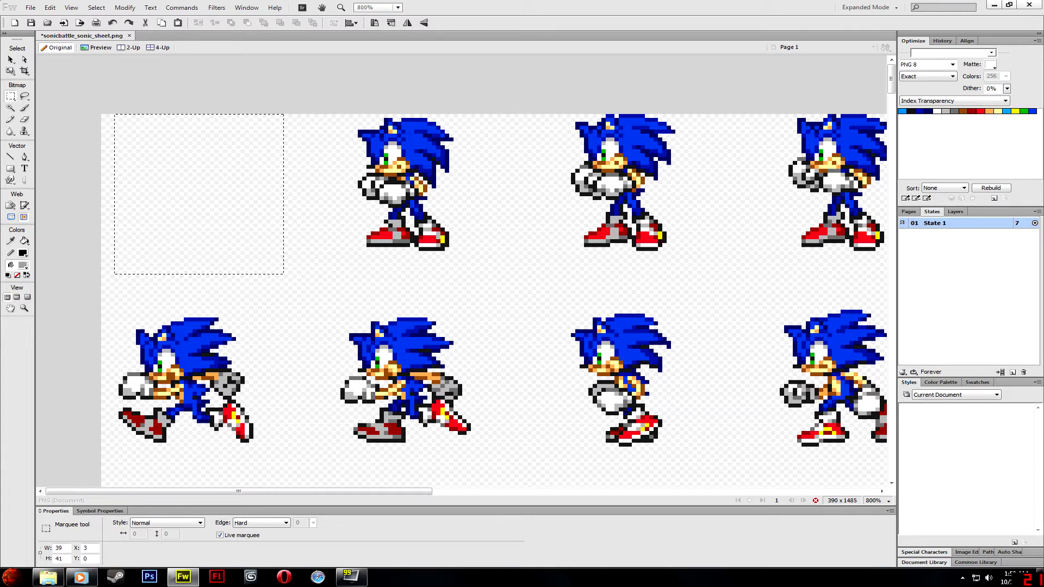
key(ctrl+v)
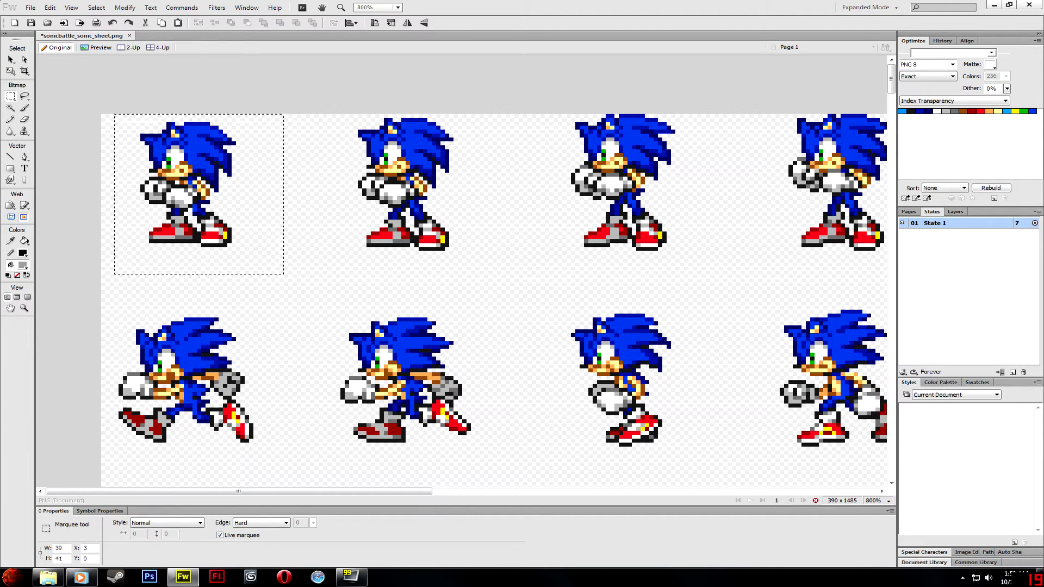
key(Delete)
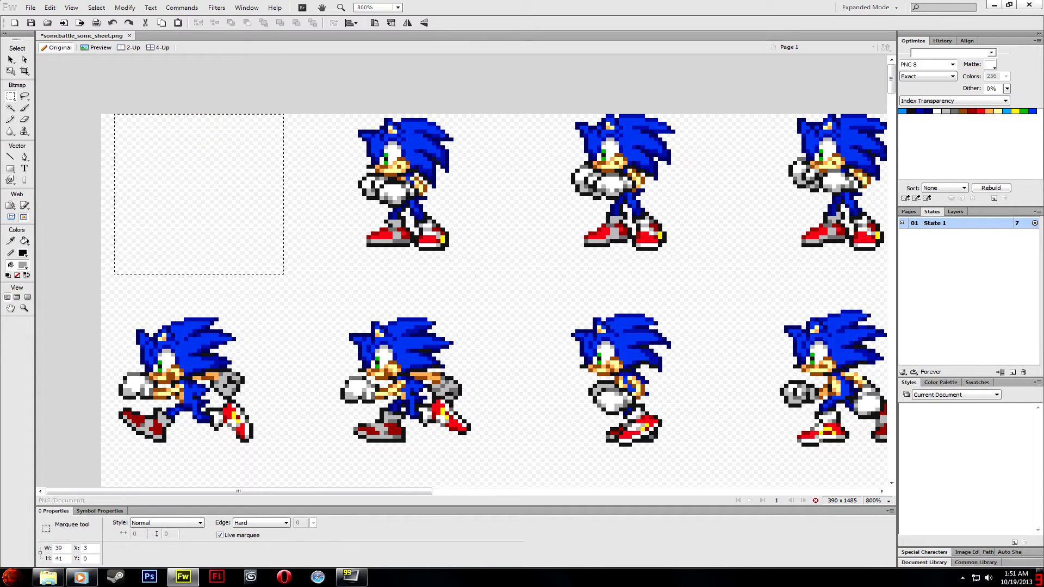
- Create a new 39 x 41 document with a transparent canvas
key(ctrl+n)
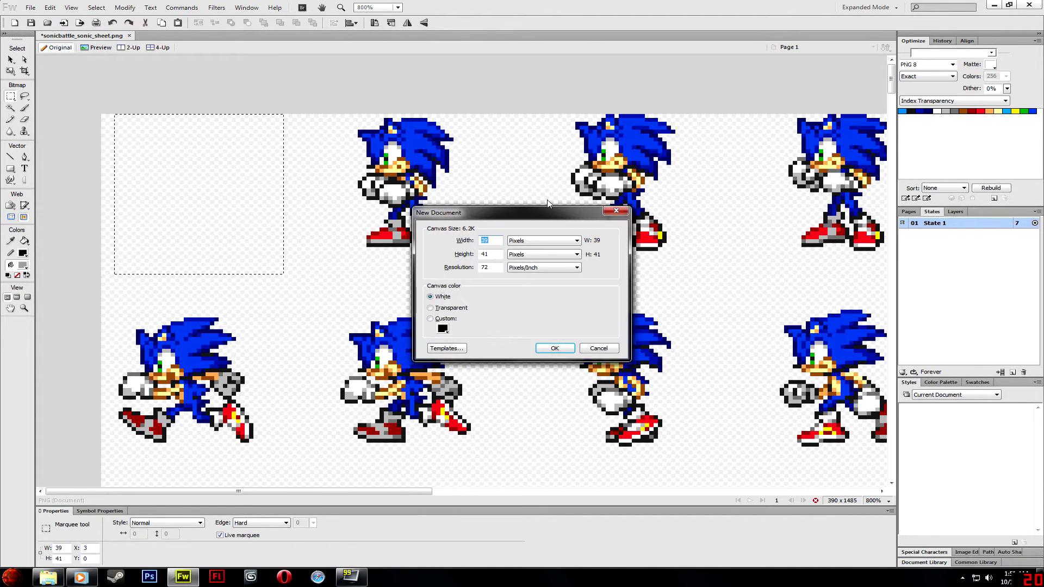
click(453, 308)
click(555, 349)
- Paste the Sonic sprite into it, deselect it, and zoom in close
key(ctrl+v)
key(ctrl+equal)
key(ctrl+equal)
key(ctrl+equal)
key(ctrl+equal)
key(ctrl+equal)
key(ctrl+equal)
key(ctrl+minus)
key(ctrl+minus)
key(ctrl+minus)
key(m)
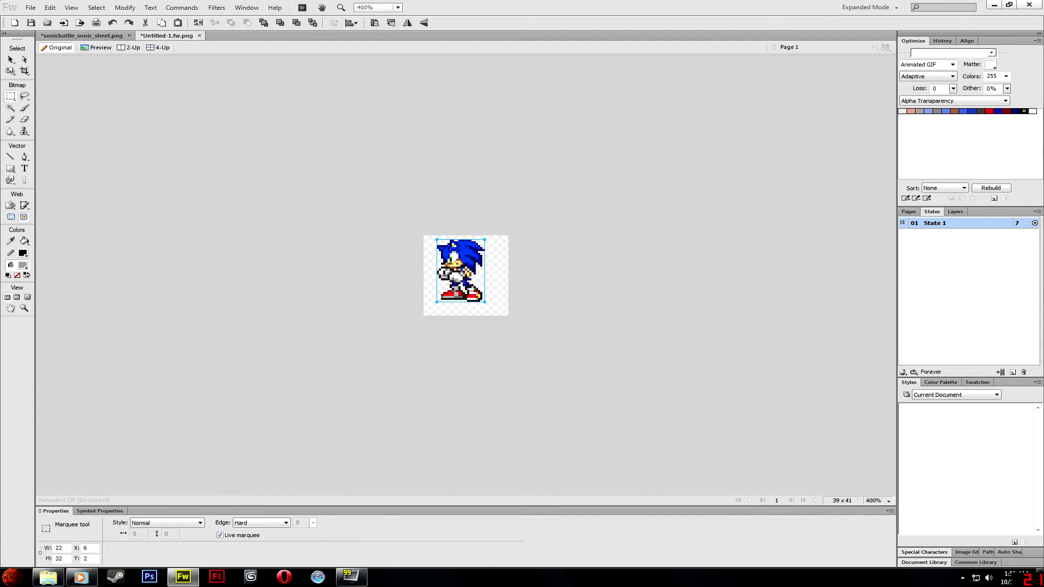
click(30, 8)
mouse_move(50, 8)
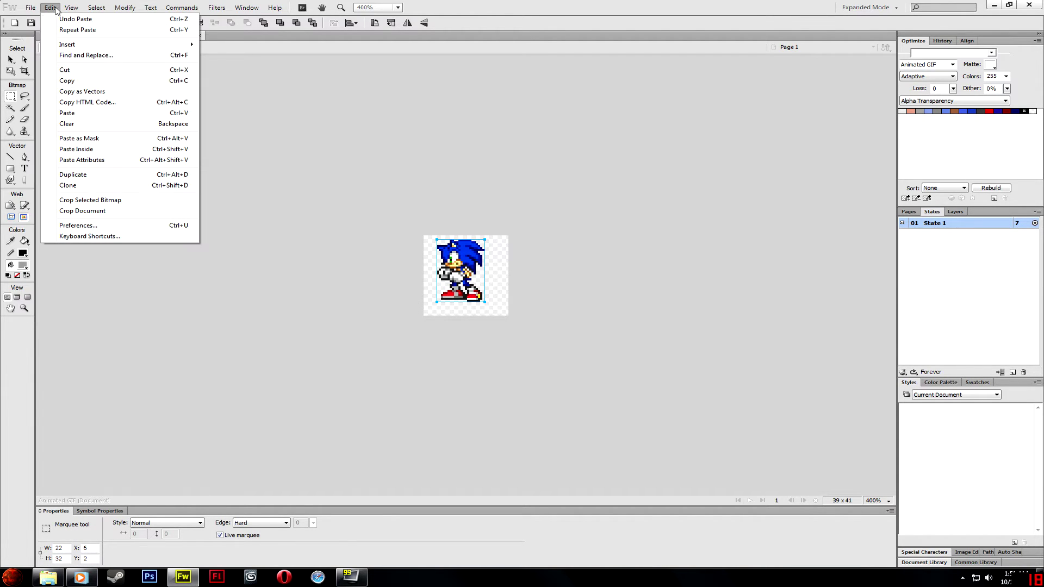
click(582, 241)
key(ctrl+equal)
key(ctrl+equal)
key(ctrl+equal)
key(ctrl+equal)
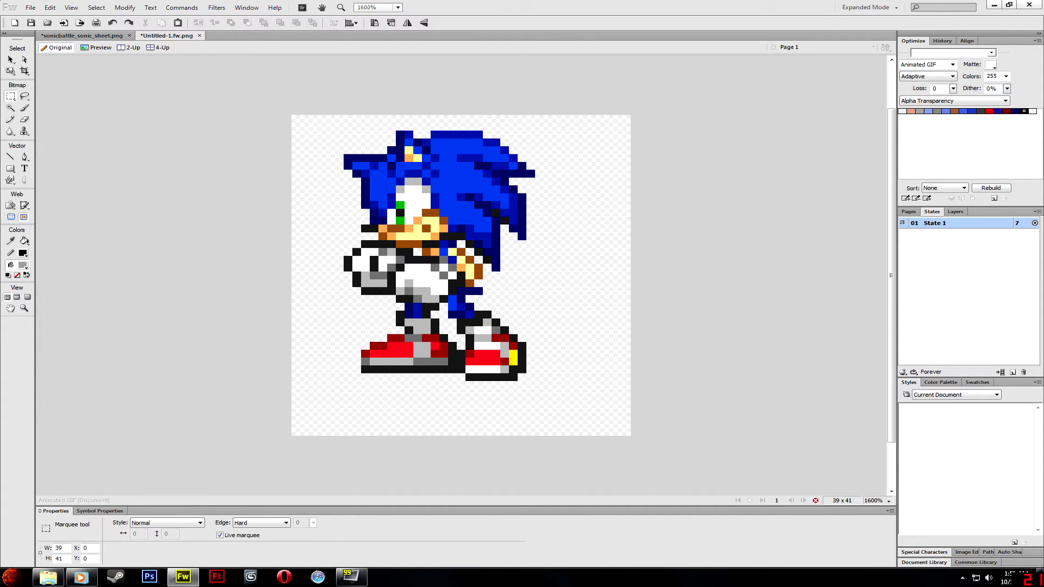
- Merge the empty bitmap into the Sonic bitmap in the Layers panel
click(913, 213)
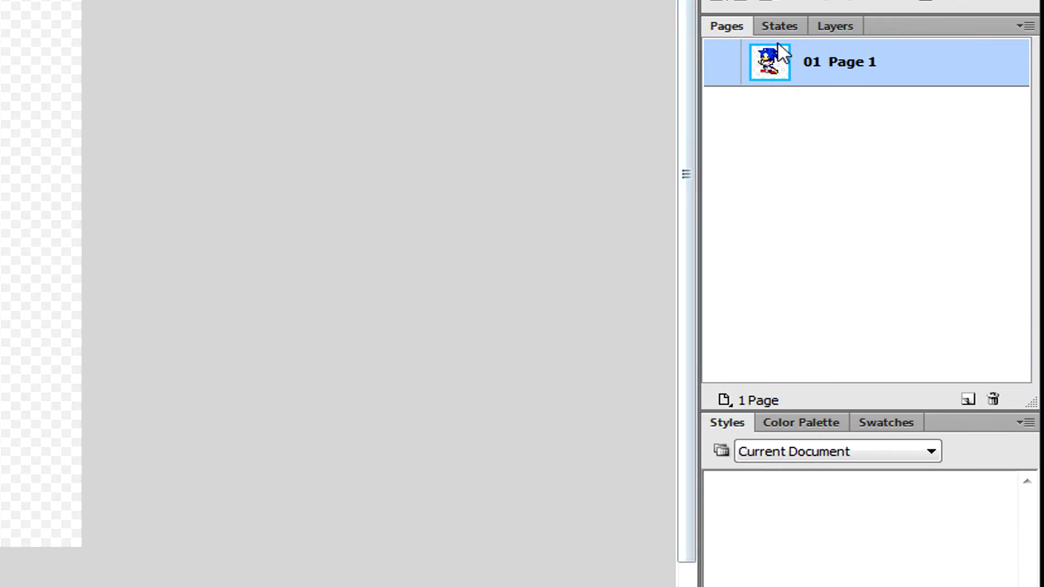
click(840, 26)
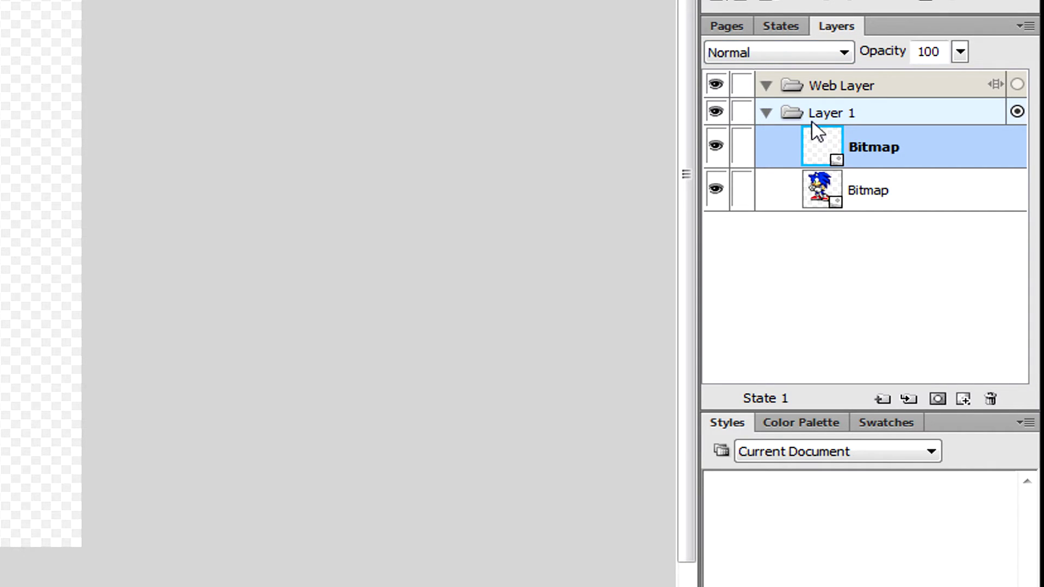
key(ctrl+e)
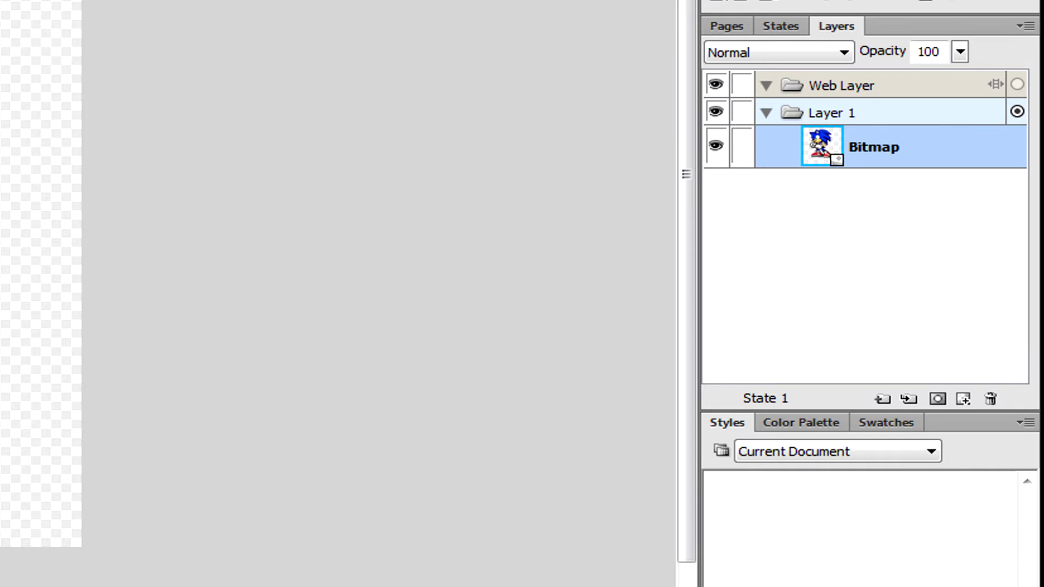
- Add State 2 and turn on onion skinning so State 1 shows behind it
click(795, 33)
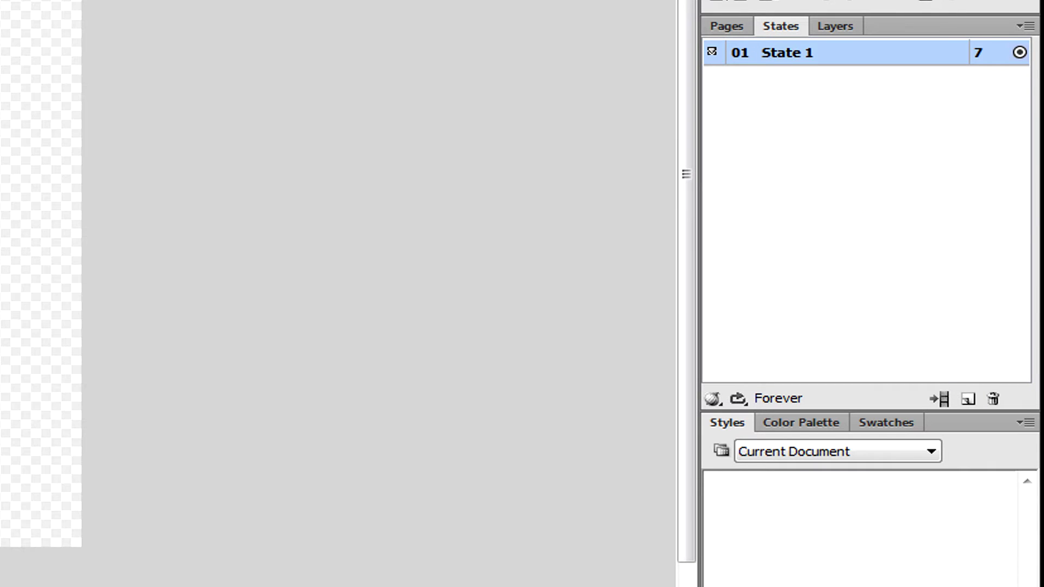
click(976, 392)
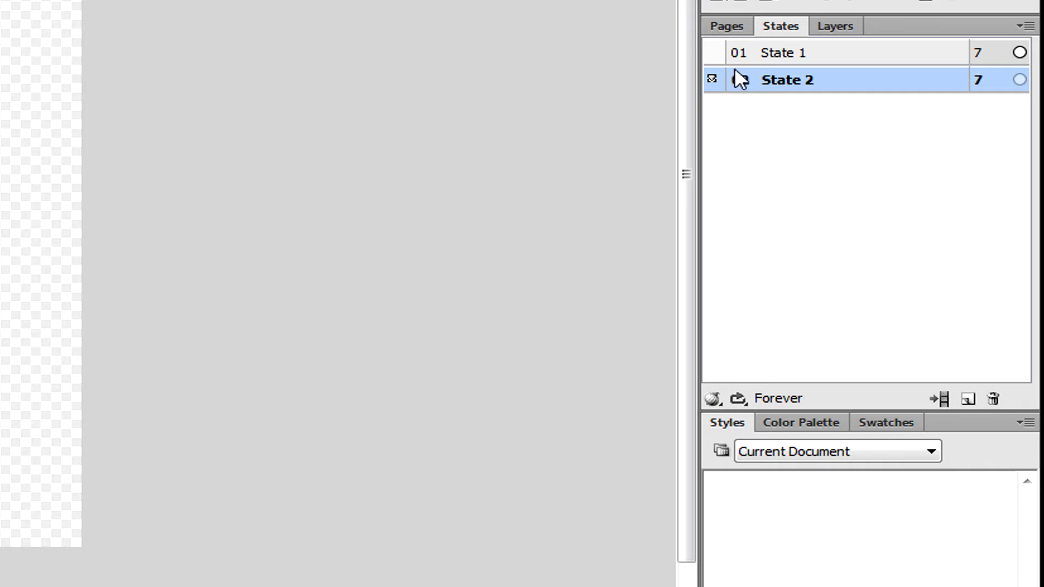
click(712, 398)
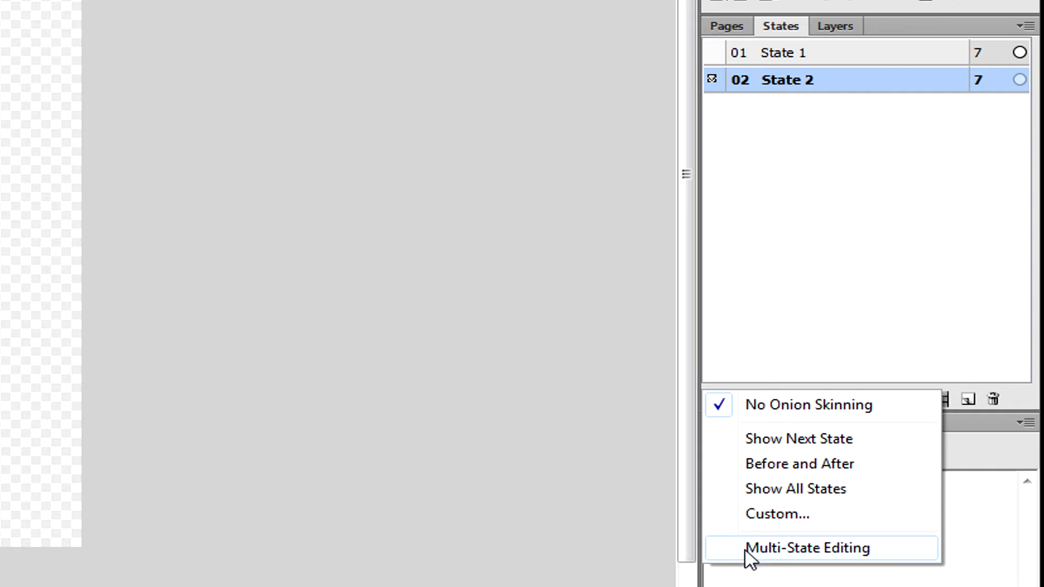
click(785, 187)
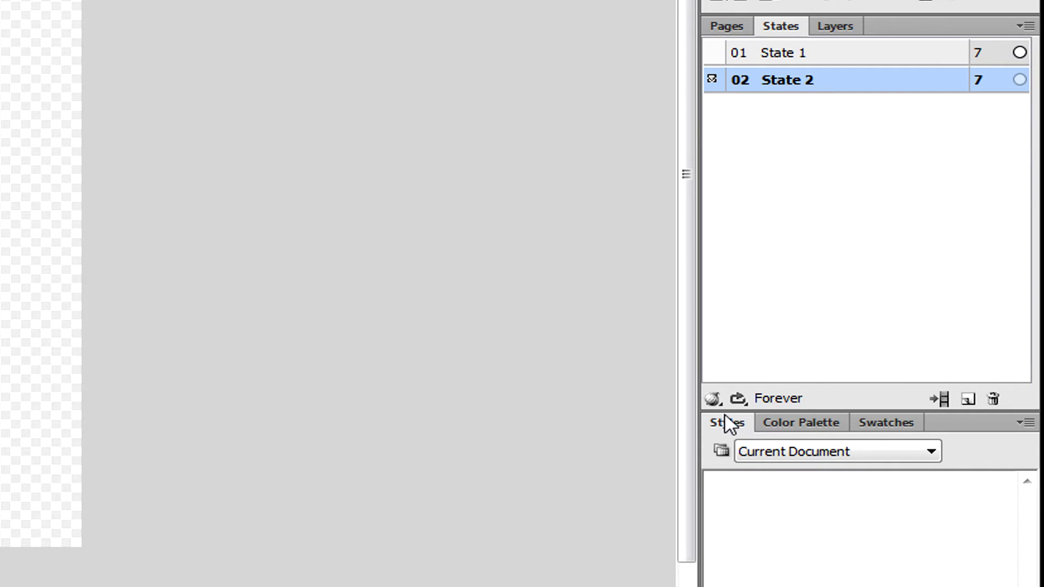
click(713, 399)
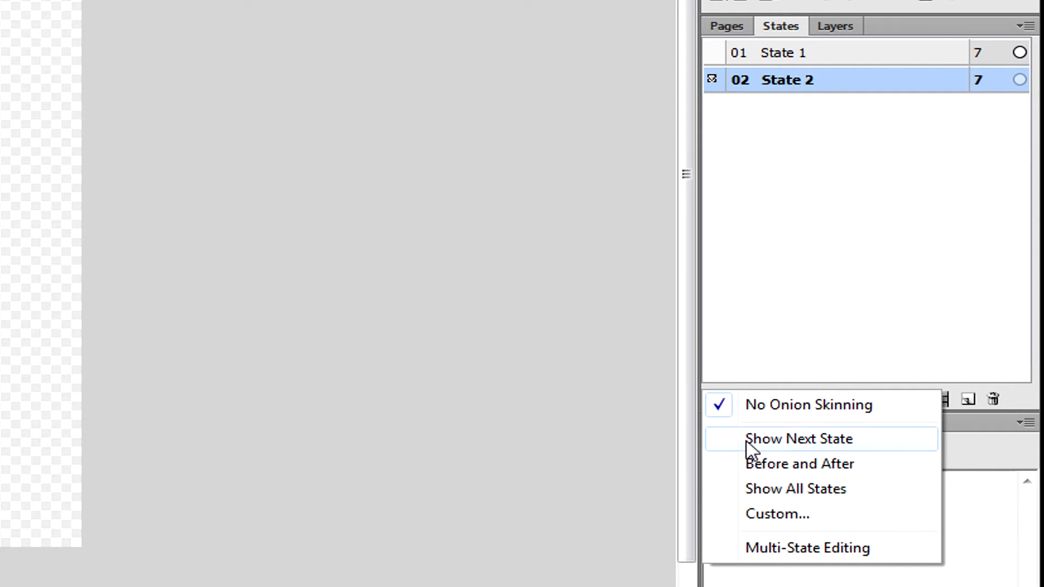
click(742, 229)
click(713, 53)
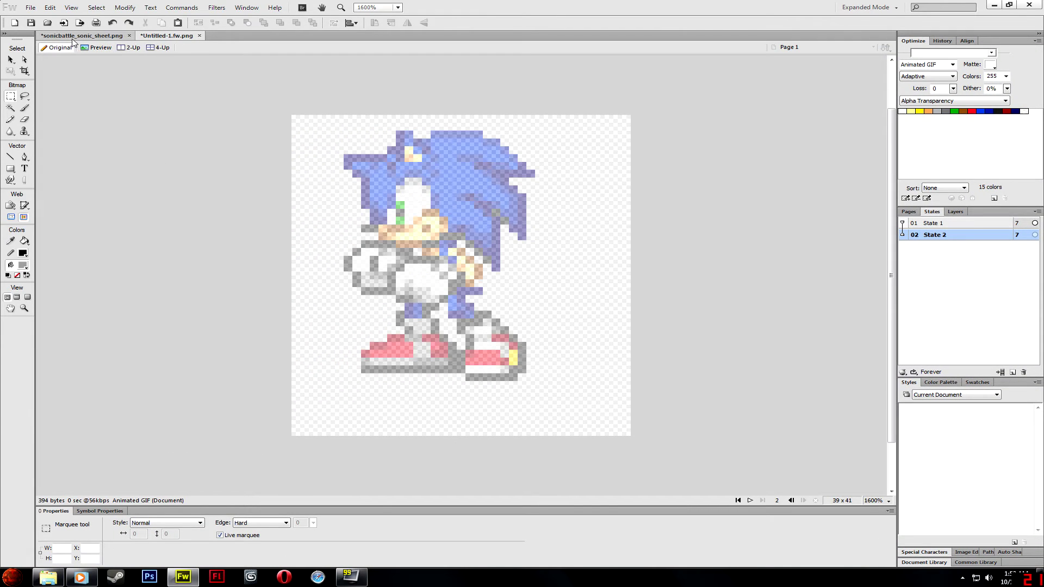
- Cut the second sprite from the sheet, paste it into State 2, and nudge it into place
click(81, 35)
mouse_move(340, 110)
mouse_down()
mouse_move(469, 231)
mouse_move(471, 255)
mouse_up()
key(ctrl+equal)
key(ctrl+minus)
key(ctrl+x)
click(165, 36)
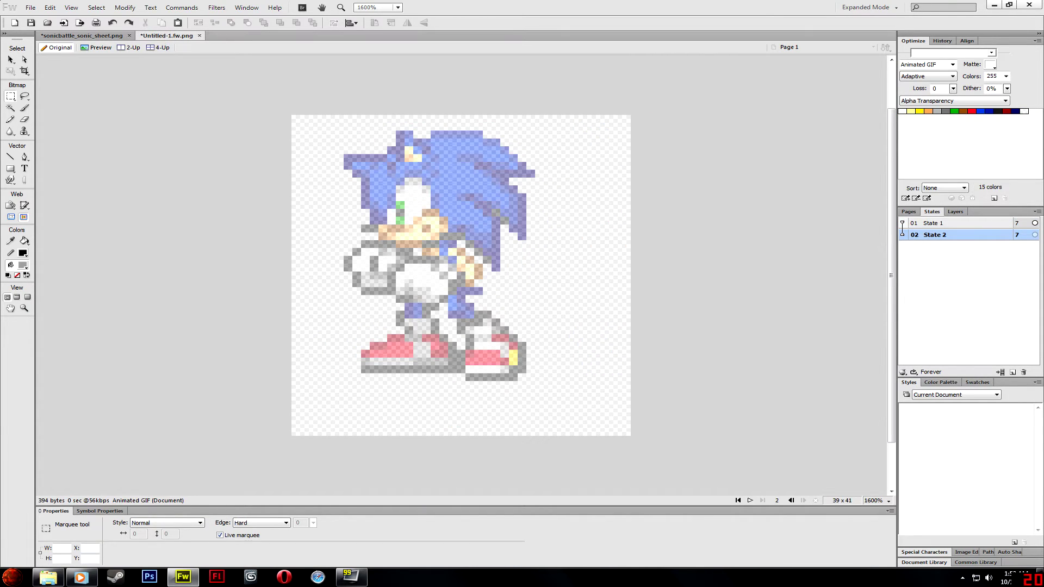
key(ctrl+v)
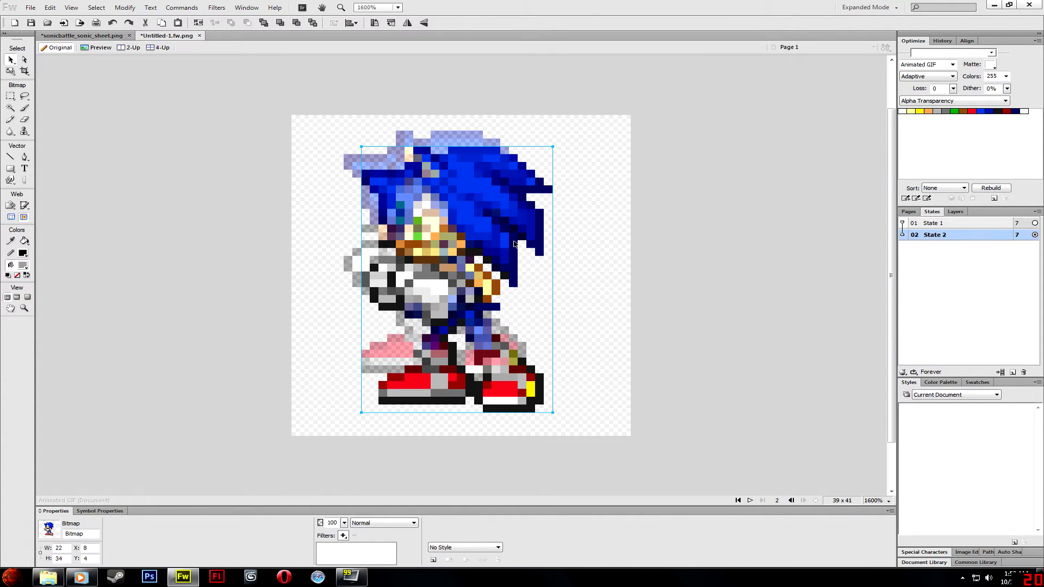
key(Left)
key(Left)
key(Up)
key(Up)
key(Up)
key(Up)
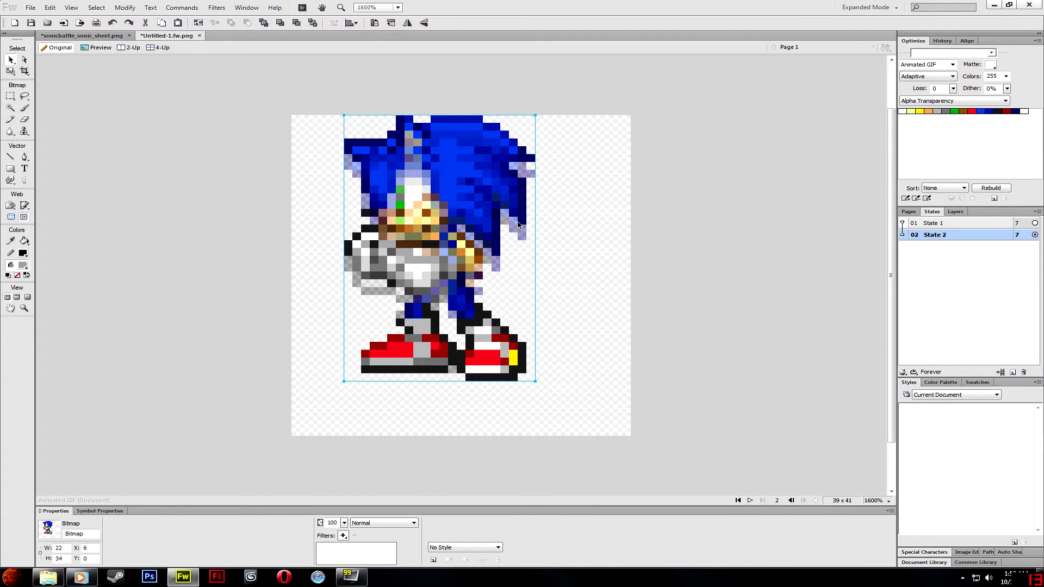
key(m)
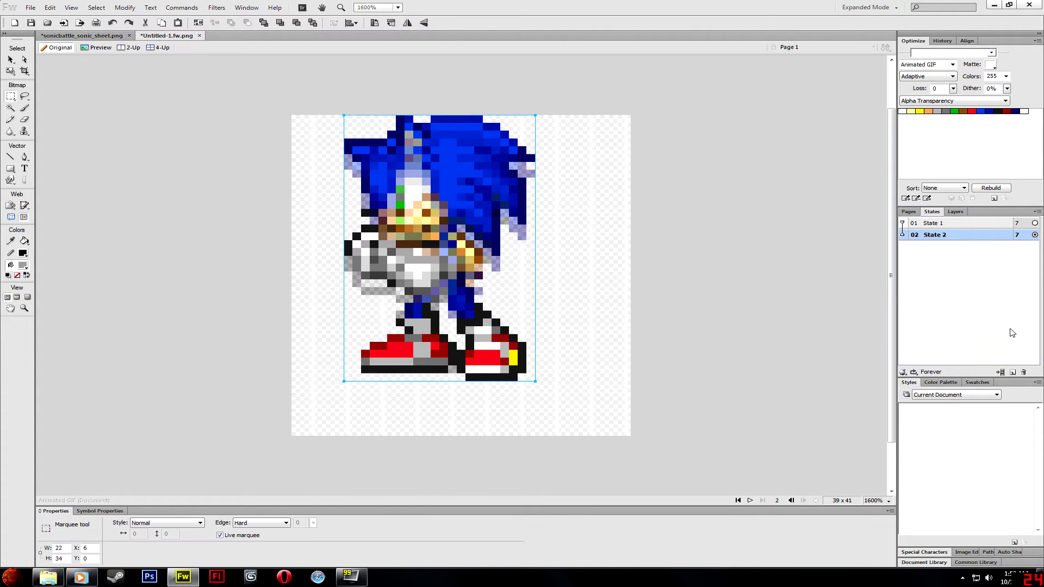
- Add State 3 holding the third sprite, spike tip included, aligned to the onion skin
click(1011, 373)
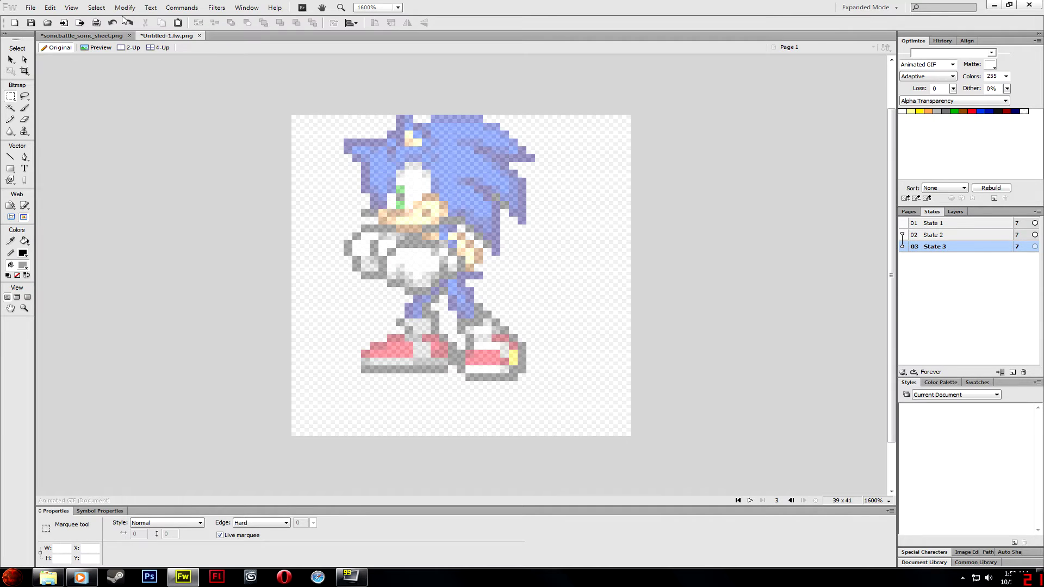
click(82, 35)
drag(558, 95, 671, 262)
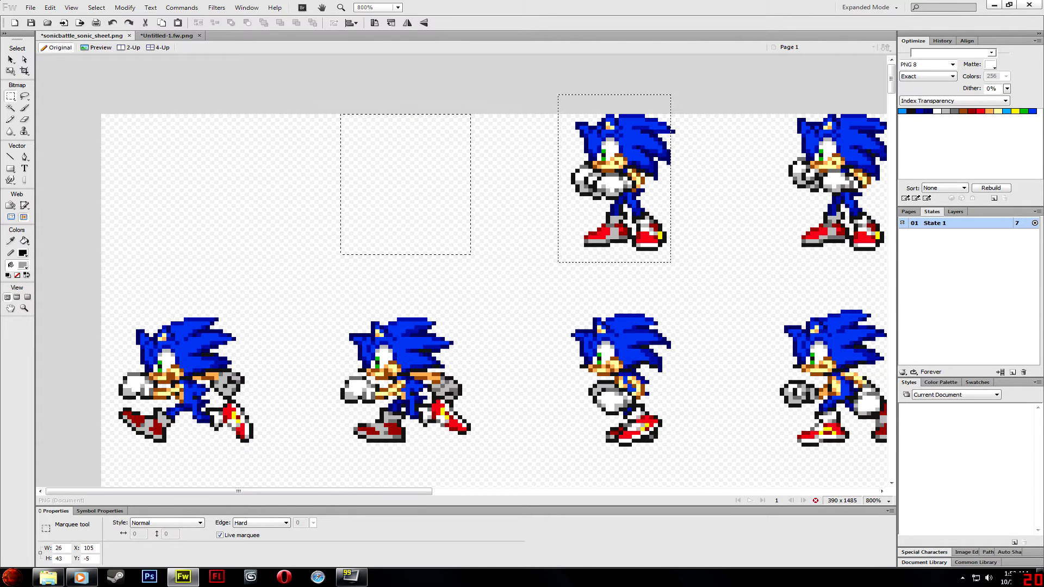
key(ctrl+x)
key(ctrl+z)
drag(666, 122, 683, 152)
key(ctrl+x)
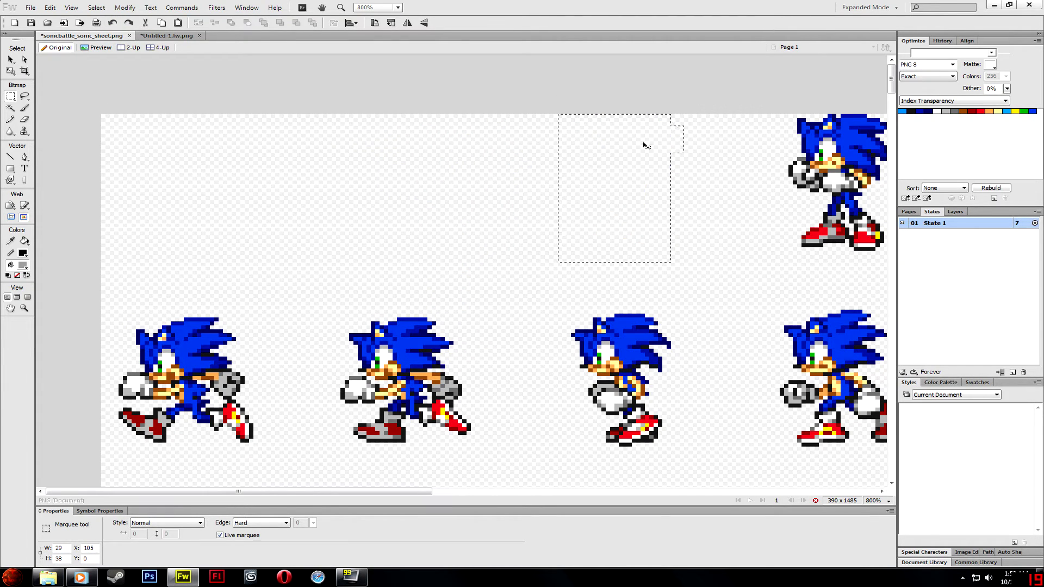
click(167, 36)
key(ctrl+v)
drag(462, 252, 445, 221)
key(m)
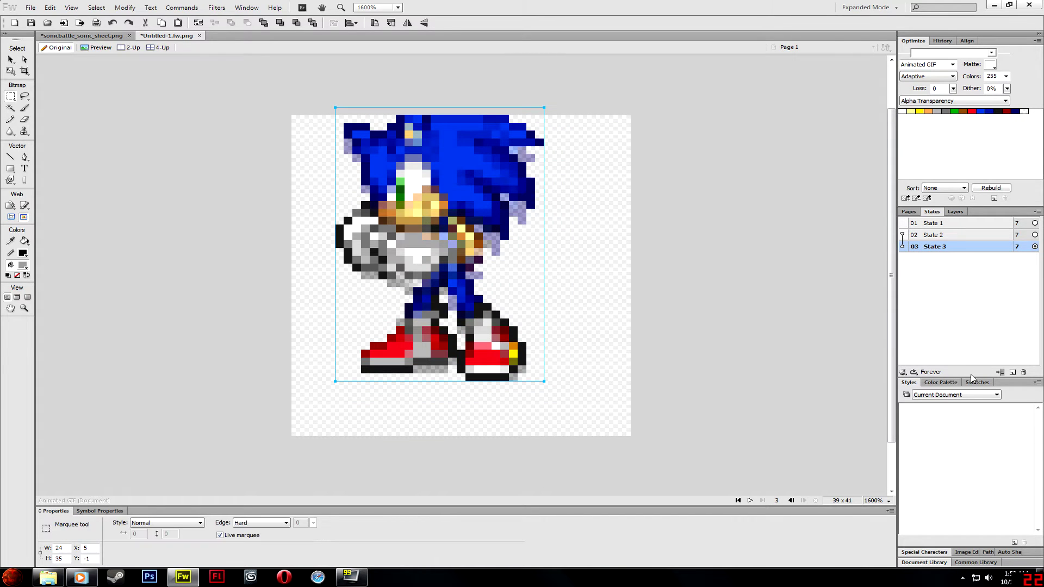
- Add State 4 holding the next sheet sprite, lined up with the previous frame
click(1010, 373)
click(41, 37)
drag(723, 268, 606, 113)
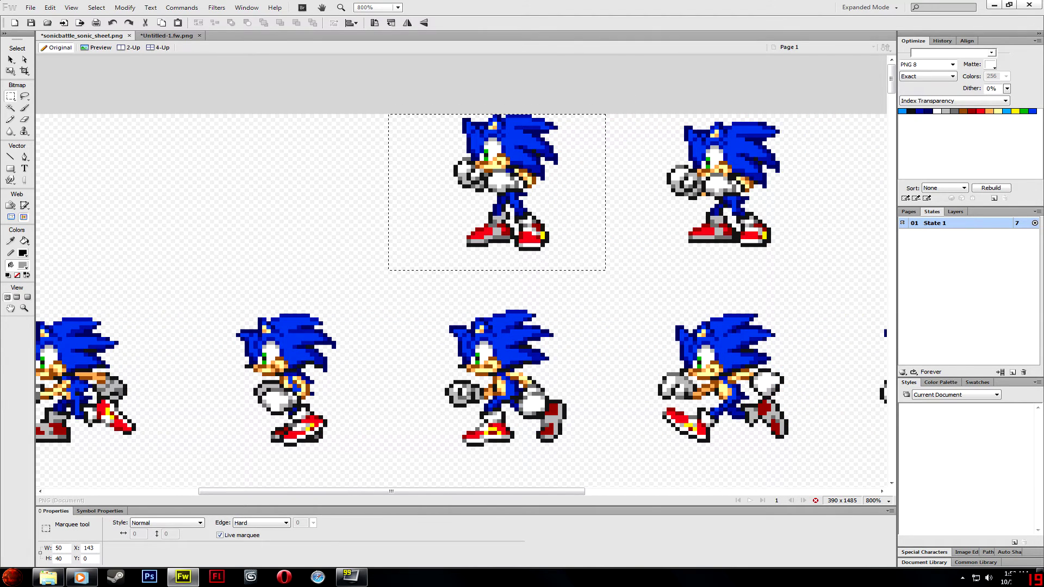
key(ctrl+x)
click(143, 37)
key(ctrl+v)
drag(436, 253, 415, 211)
key(m)
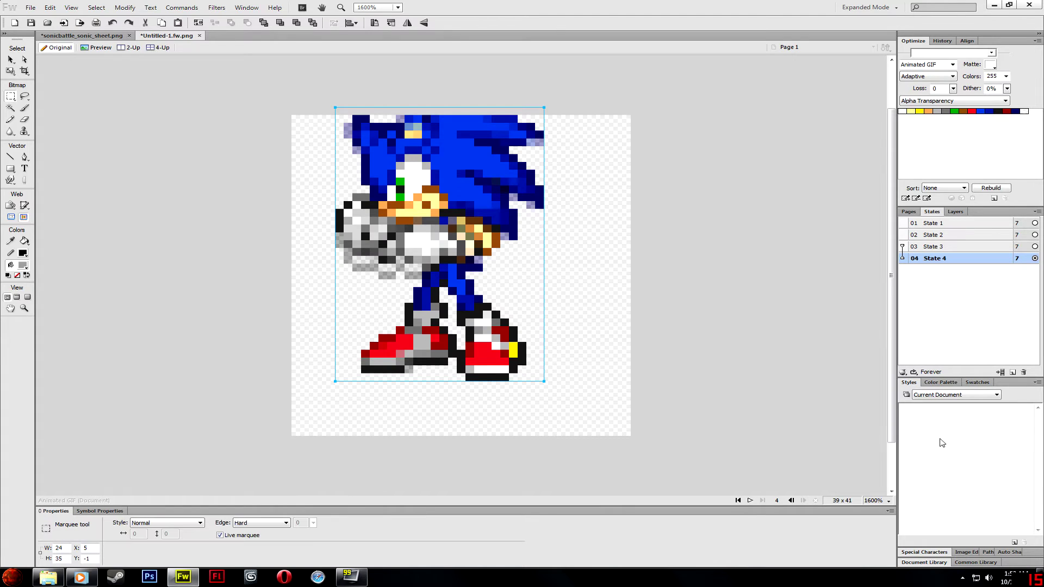
- Add State 5 with the sheet's top-right sprite, aligned to the onion skin
click(1013, 372)
click(81, 36)
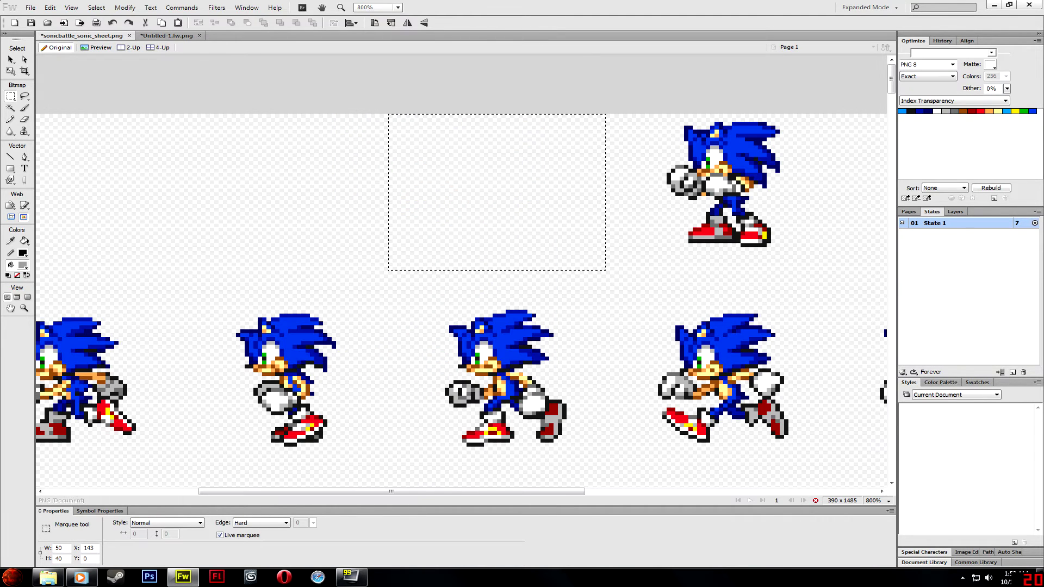
drag(696, 164, 798, 274)
key(ctrl+x)
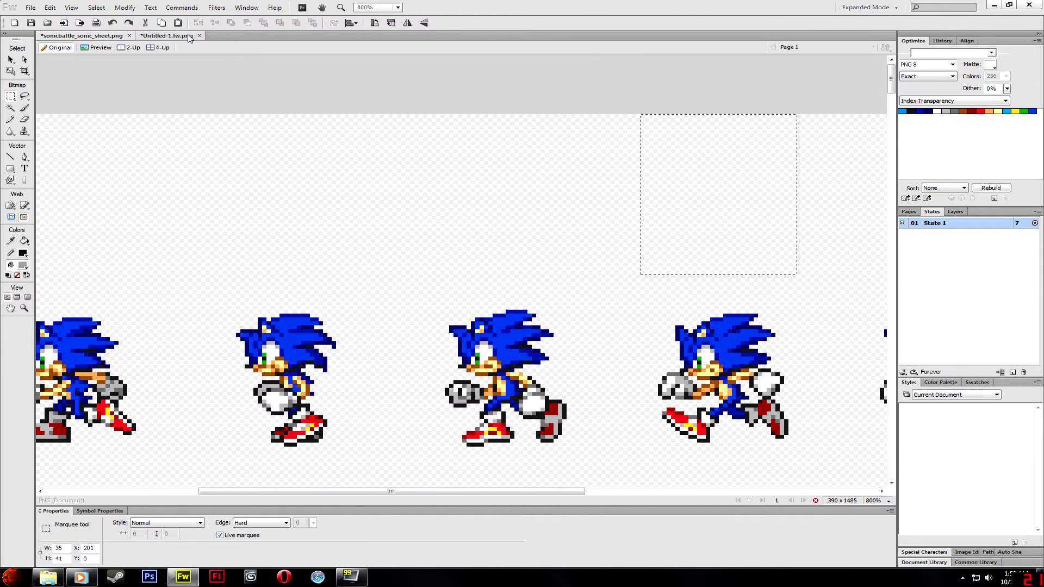
click(166, 36)
key(ctrl+v)
drag(530, 273, 495, 273)
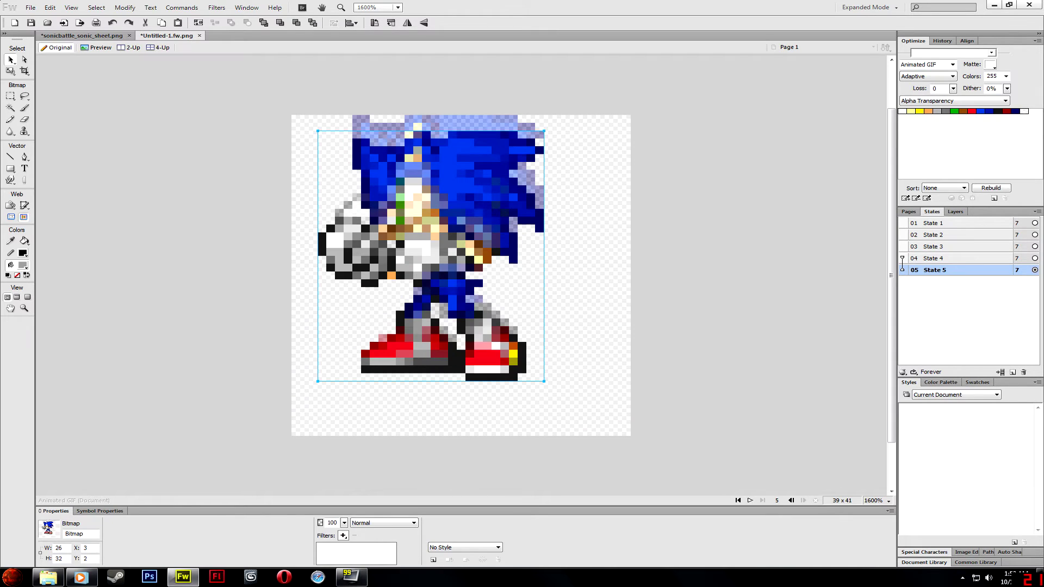
key(m)
- Add State 6 and paste the next top-row sprite into it
click(1012, 373)
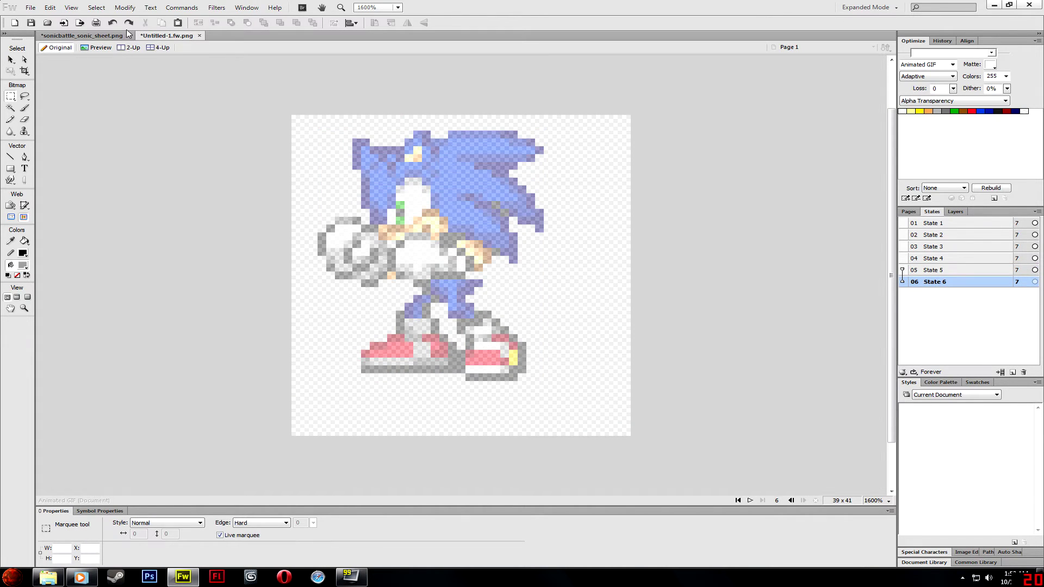
click(109, 35)
drag(455, 492, 694, 463)
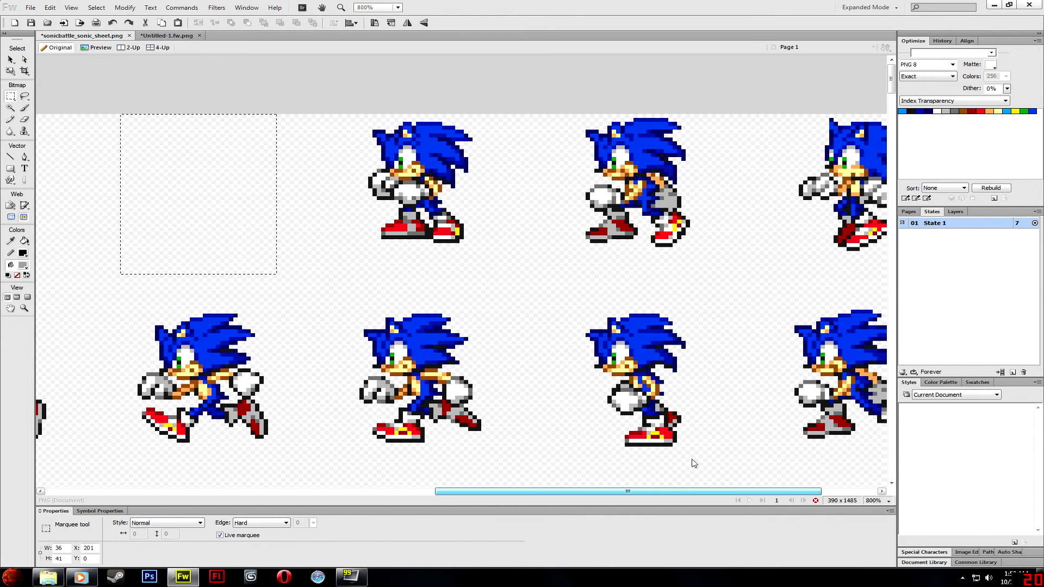
drag(489, 254, 338, 111)
key(ctrl+x)
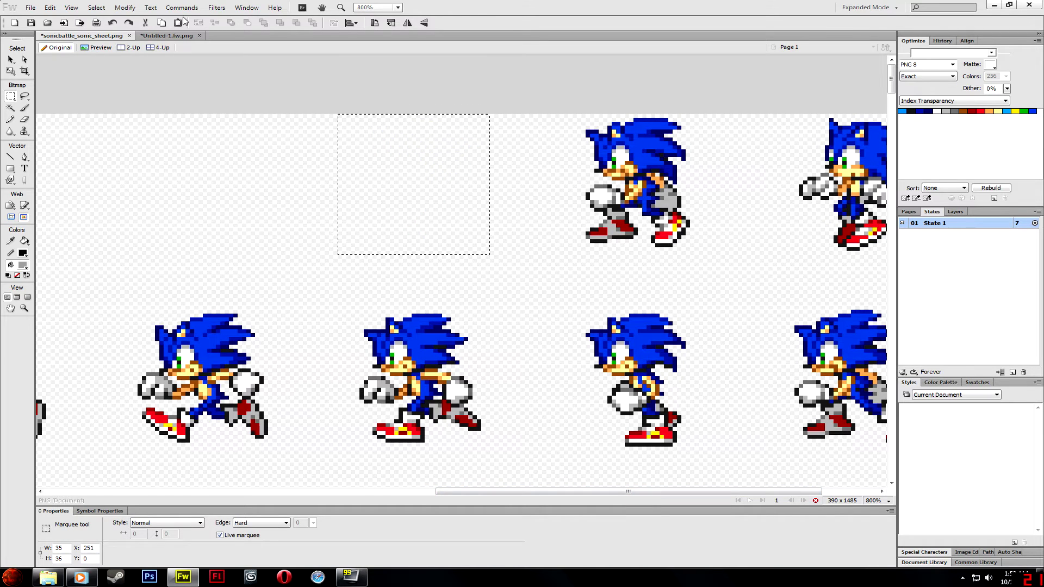
click(166, 35)
key(ctrl+v)
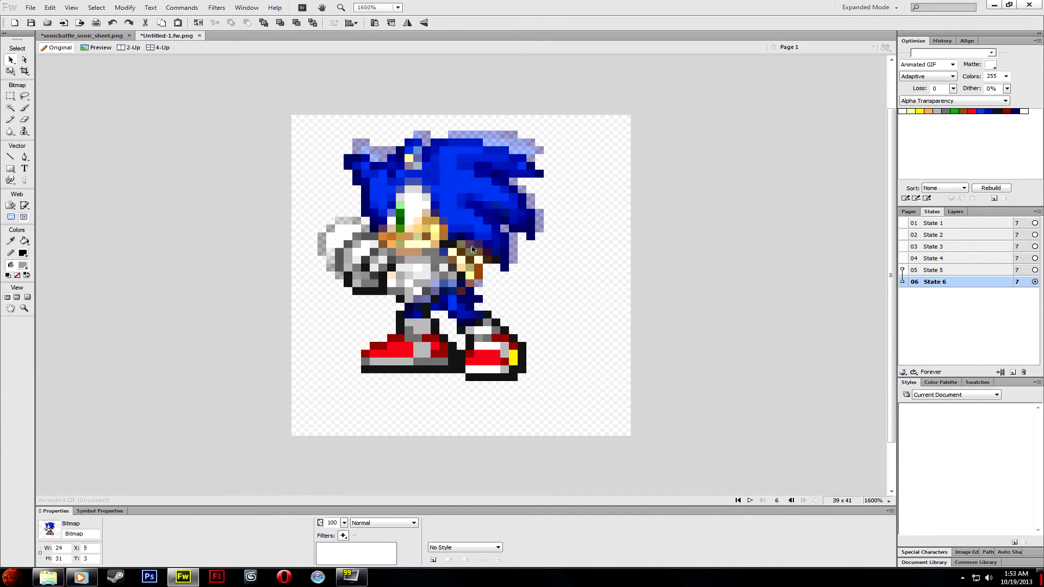
key(m)
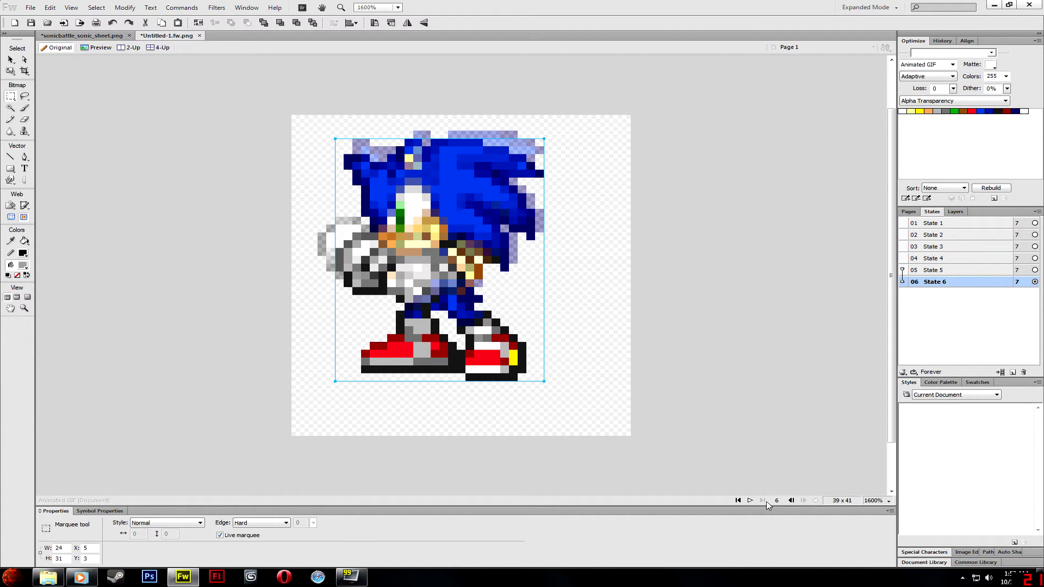
- Play back and stop the six-state animation, then open Modify > Canvas
click(750, 501)
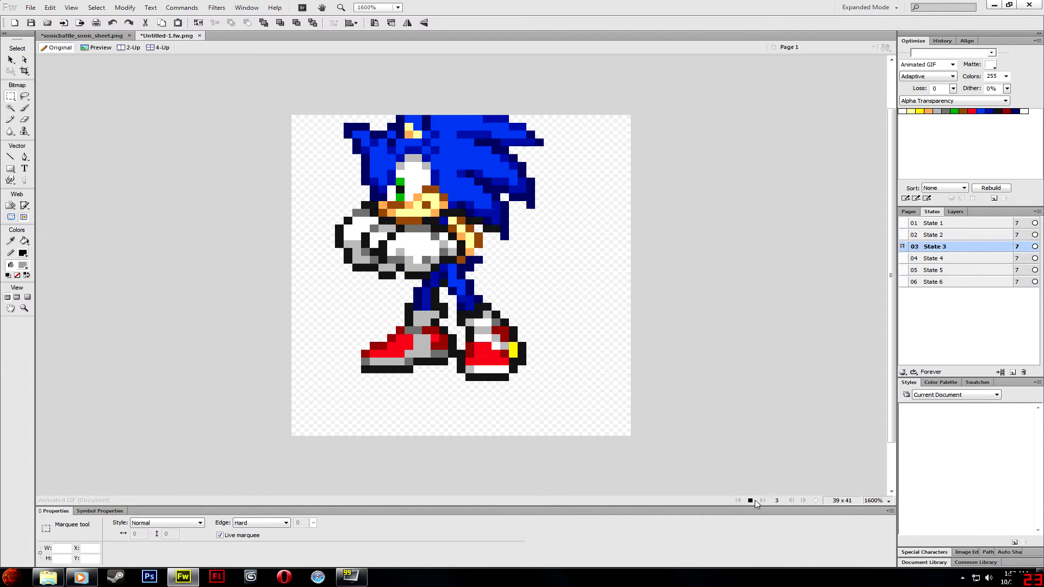
click(902, 266)
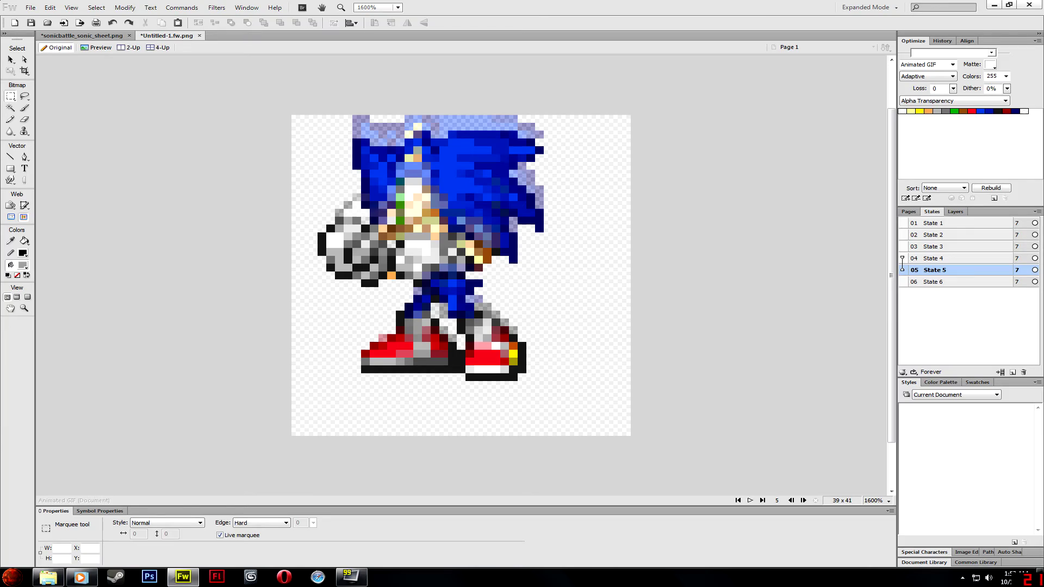
click(125, 7)
mouse_move(244, 14)
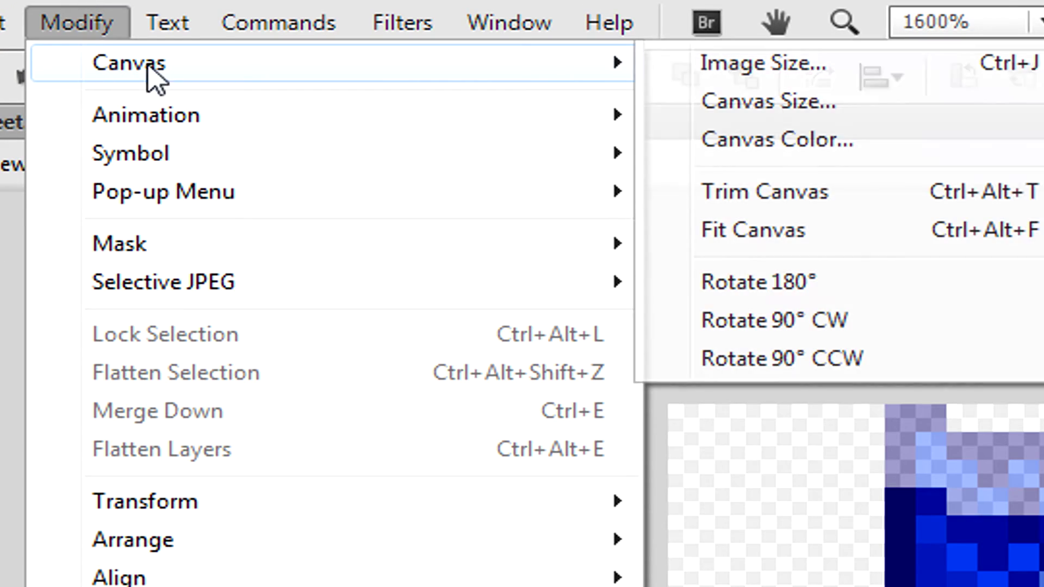
- Fit the canvas to 26 x 35 around the sprites and replay the animation to check it
click(795, 233)
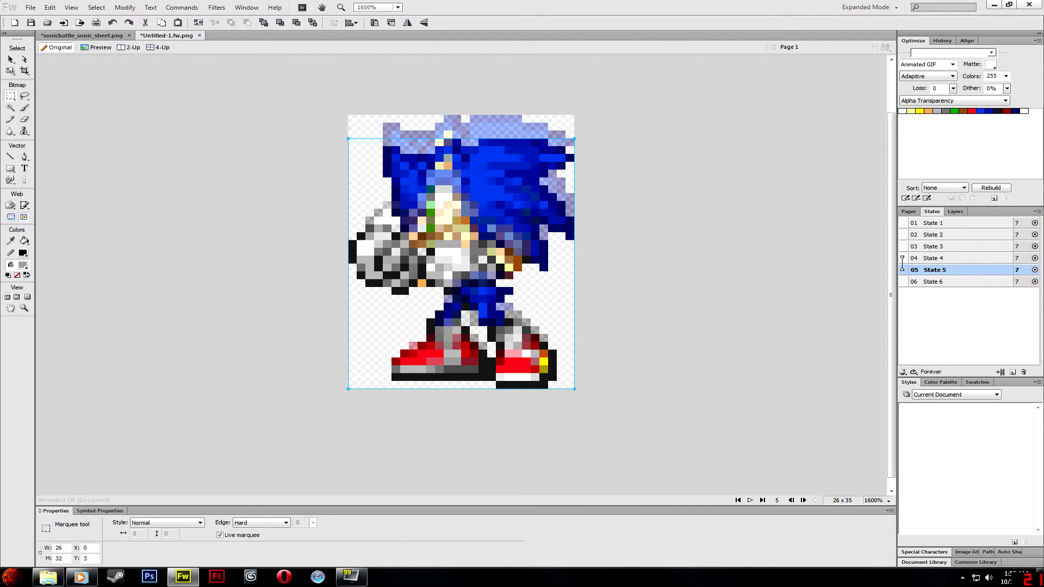
click(749, 501)
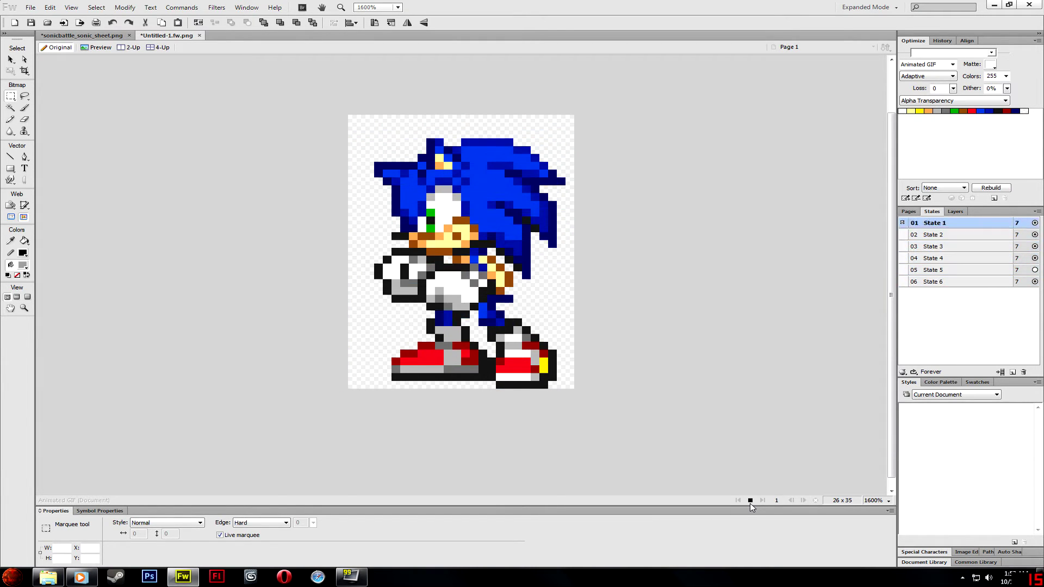
click(749, 500)
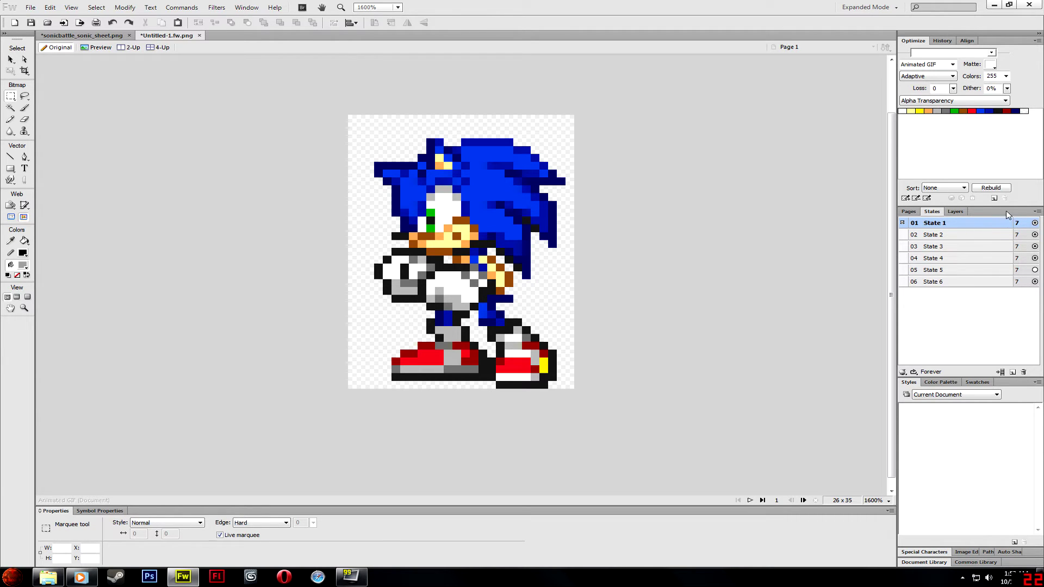
click(1018, 235)
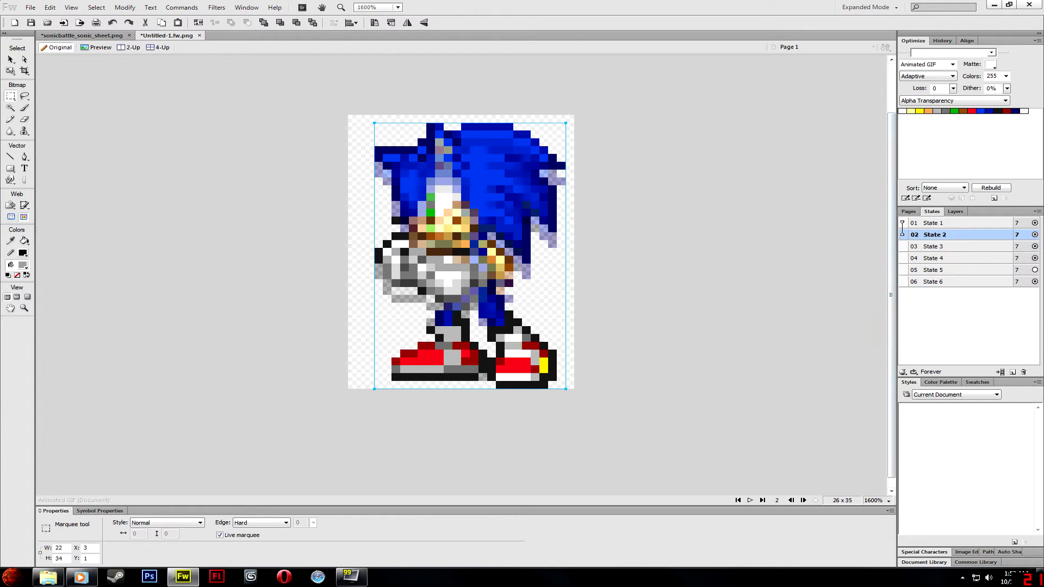
key(ctrl+d)
click(30, 8)
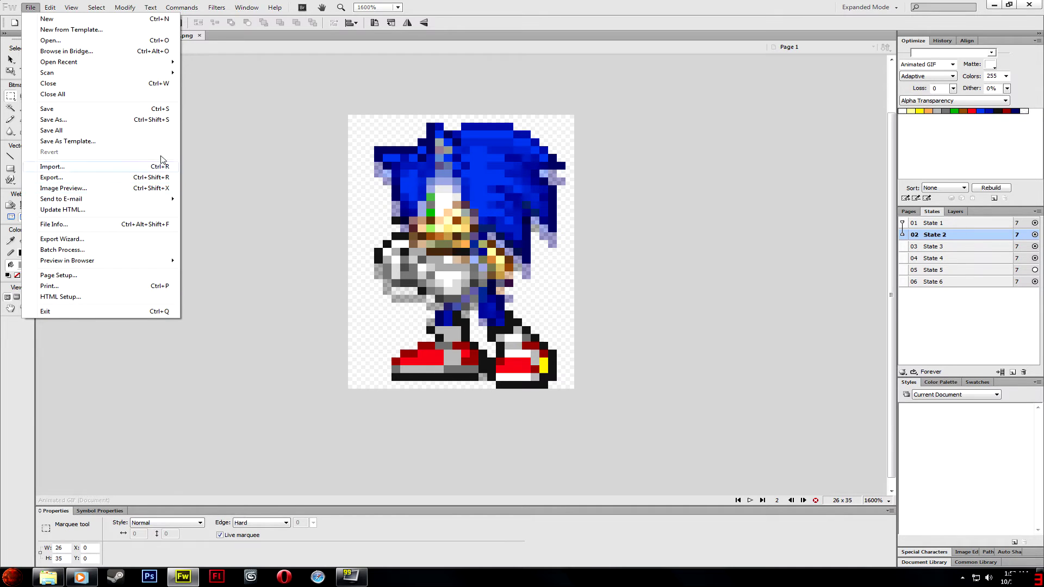
- In Image Preview, try PNG 32, then set the format back to Animated GIF and enlarge the preview
click(63, 188)
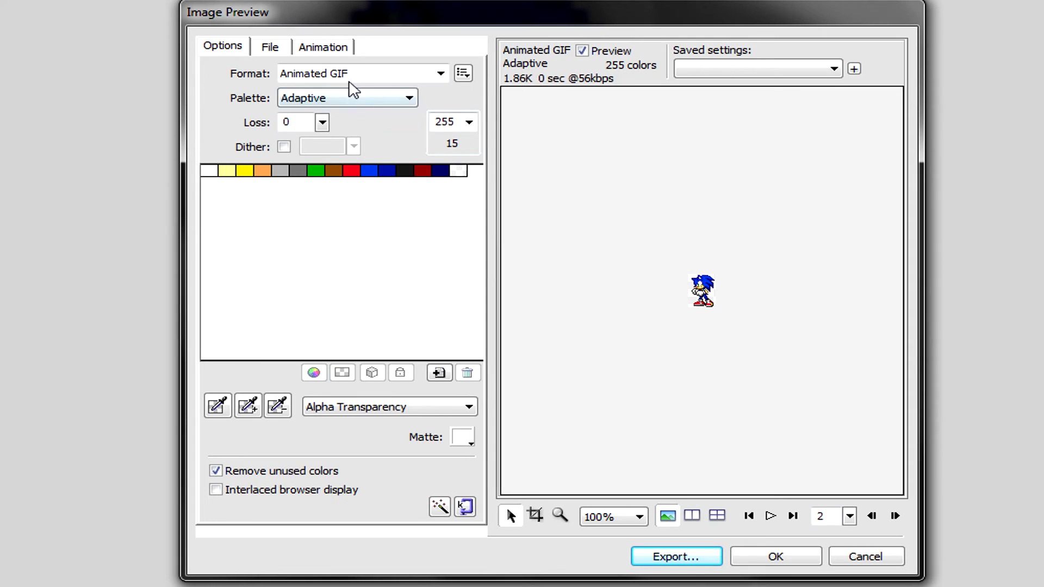
click(393, 134)
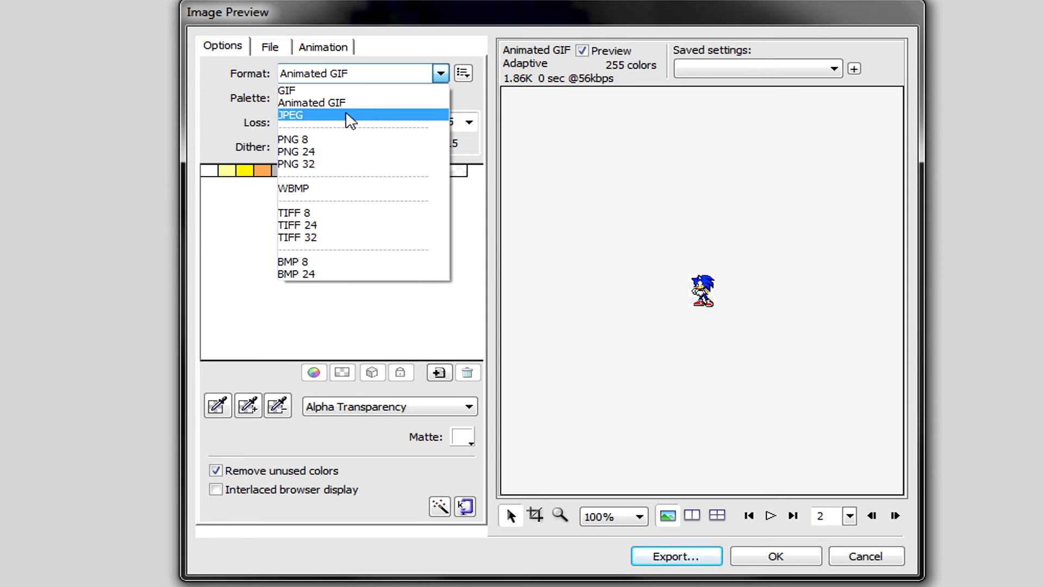
click(342, 163)
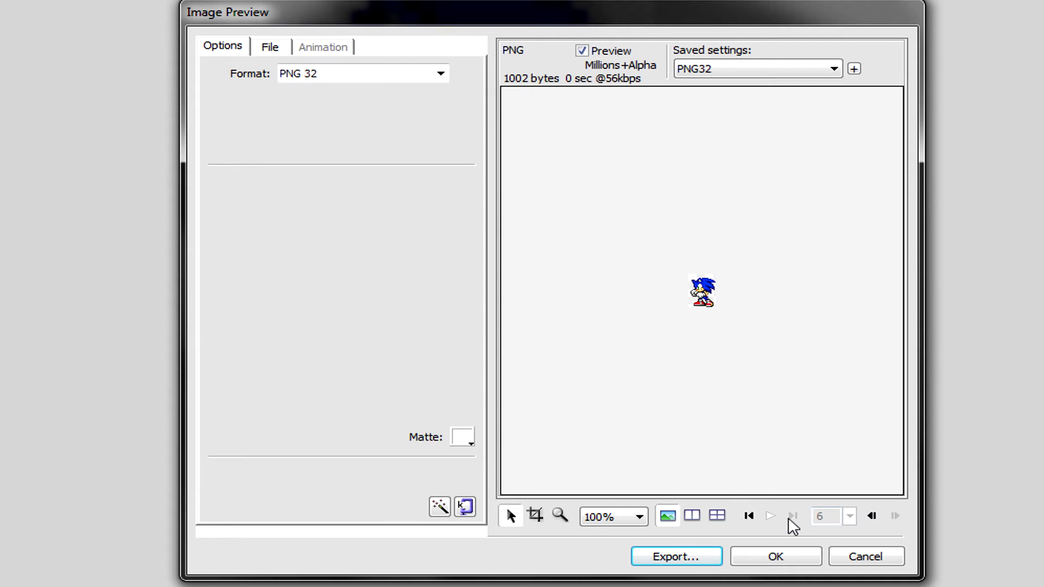
click(749, 516)
click(332, 76)
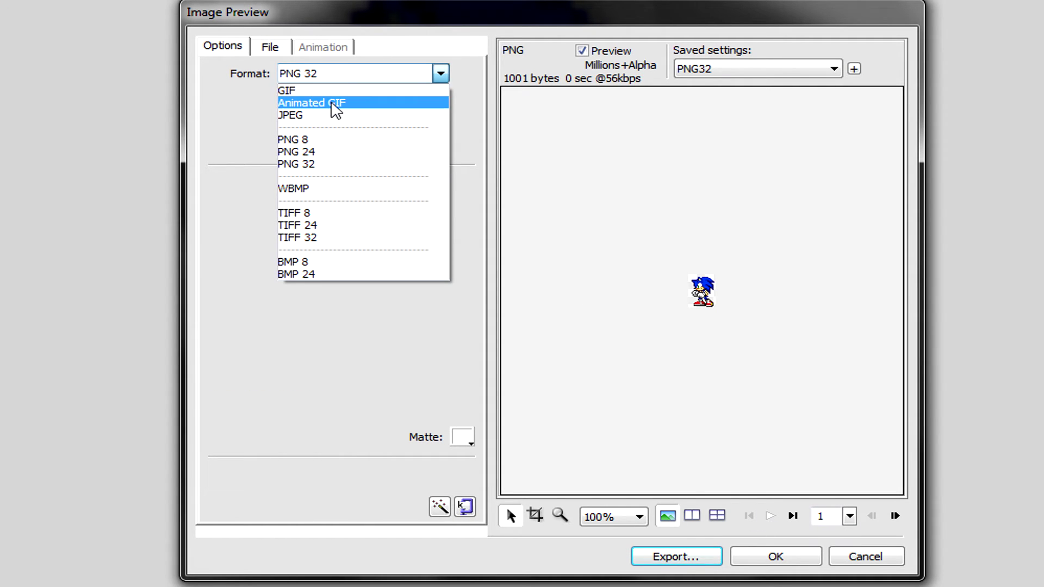
click(334, 103)
click(603, 517)
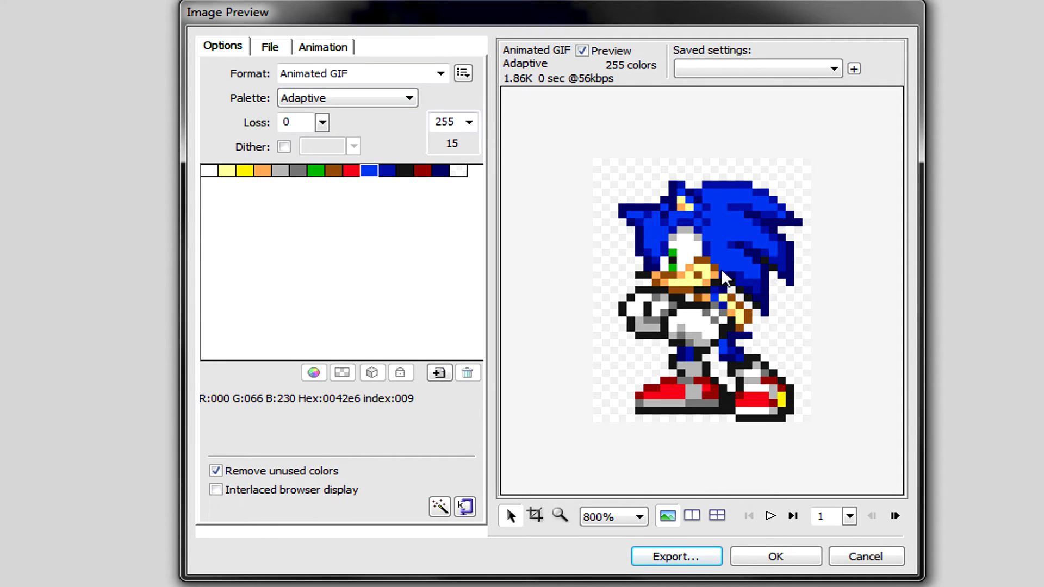
- Set transparency to Alpha Transparency, play the animated preview, and proceed to export
click(371, 409)
click(366, 423)
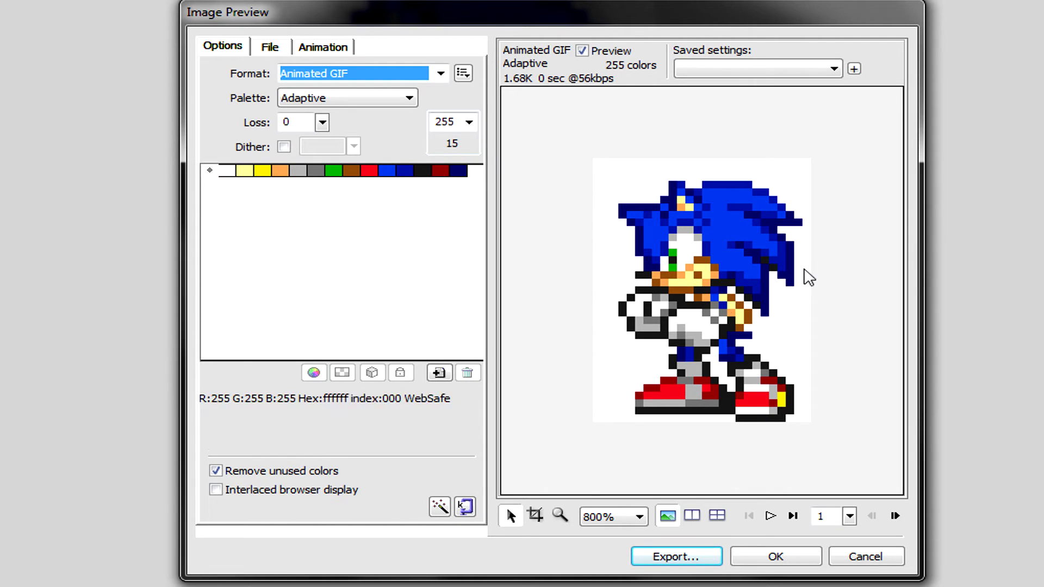
click(458, 408)
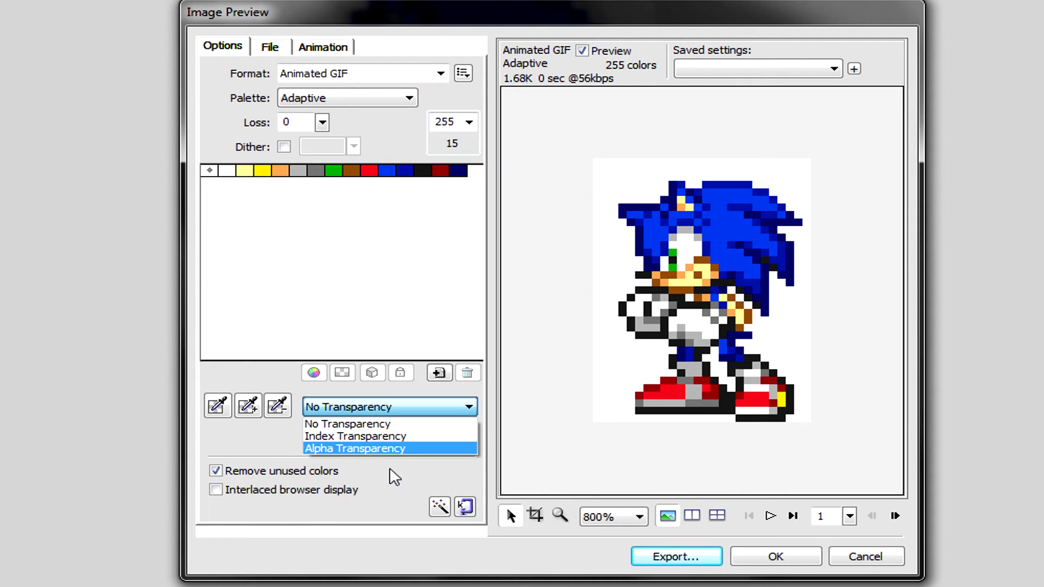
click(380, 448)
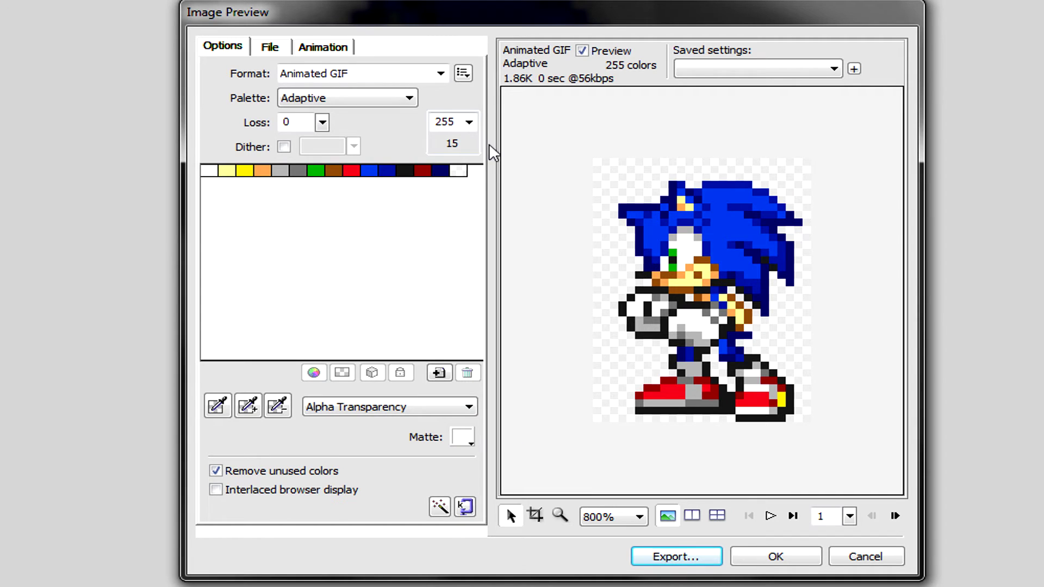
click(770, 516)
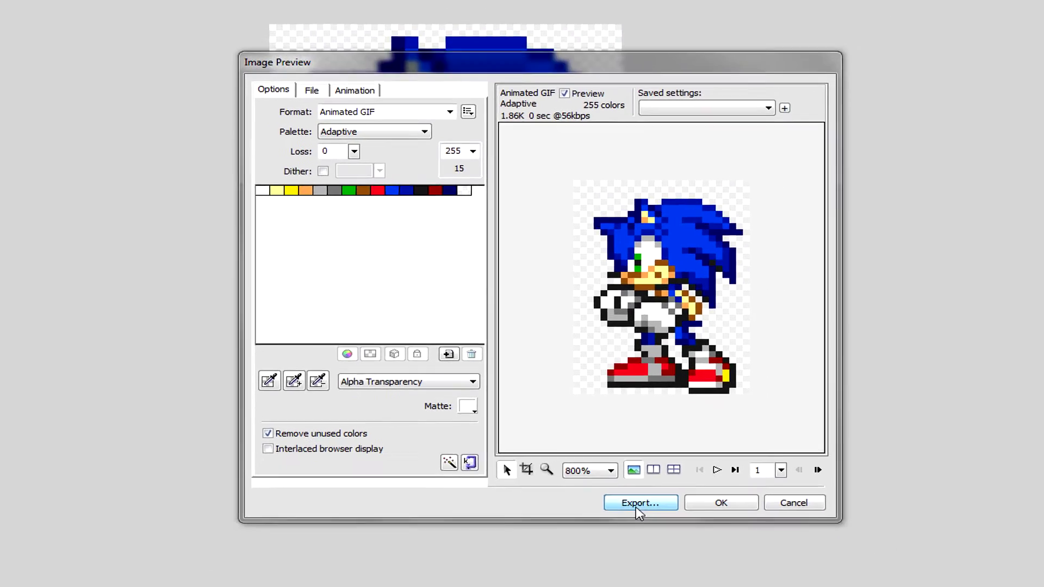
click(706, 556)
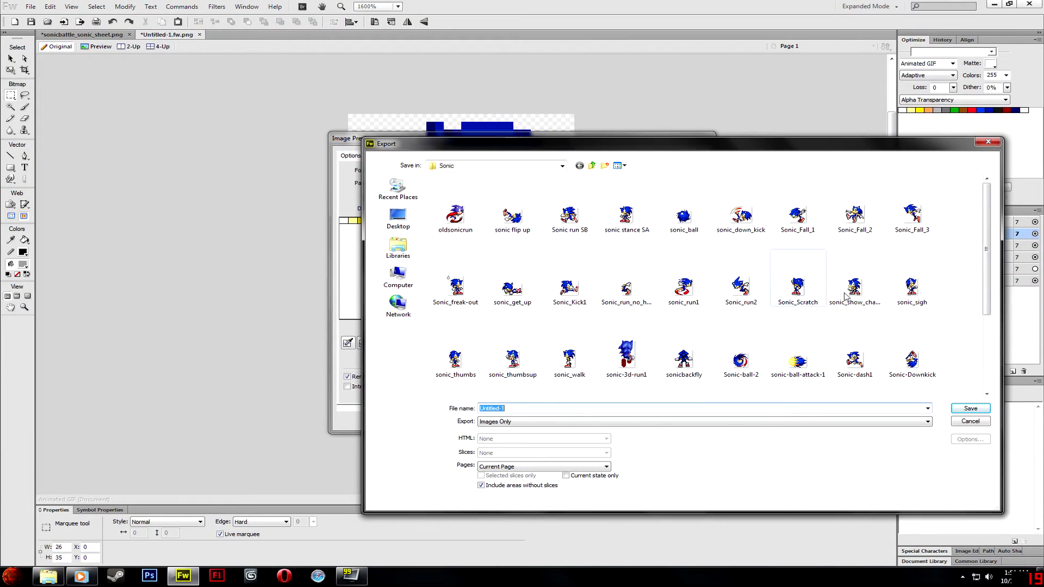
- Save the animated GIF as Sonic-fight-stance in the Sonic sprite folder
drag(1038, 244, 988, 309)
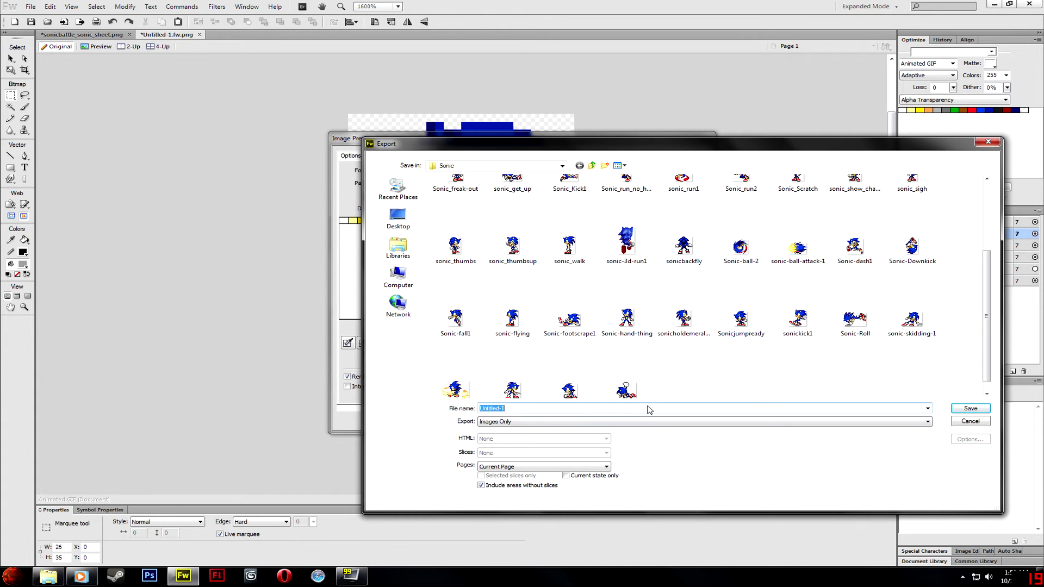
click(691, 373)
scroll(692, 375, up, 2)
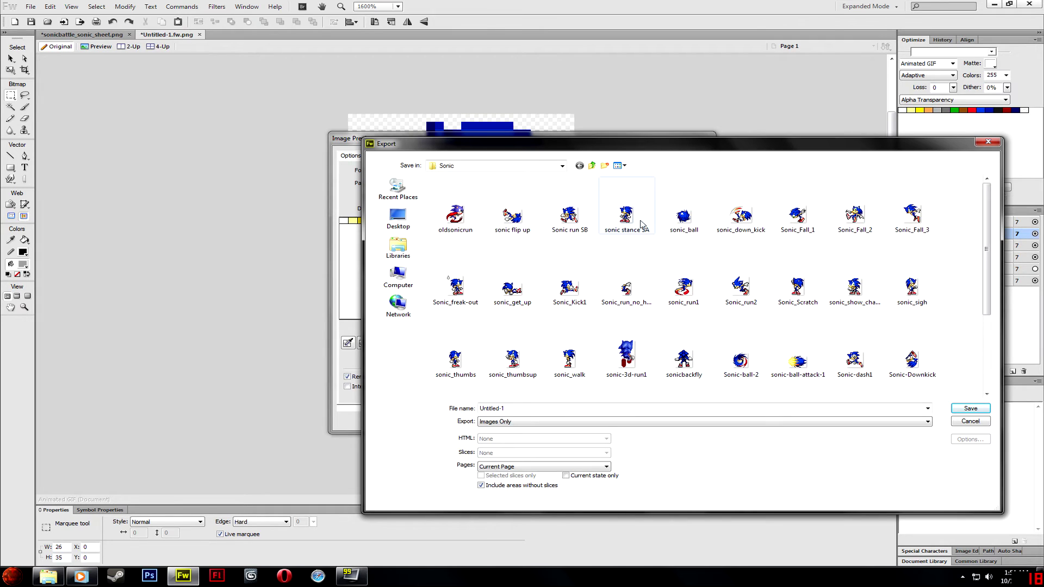
click(546, 410)
text(Sonic-fight-stance)
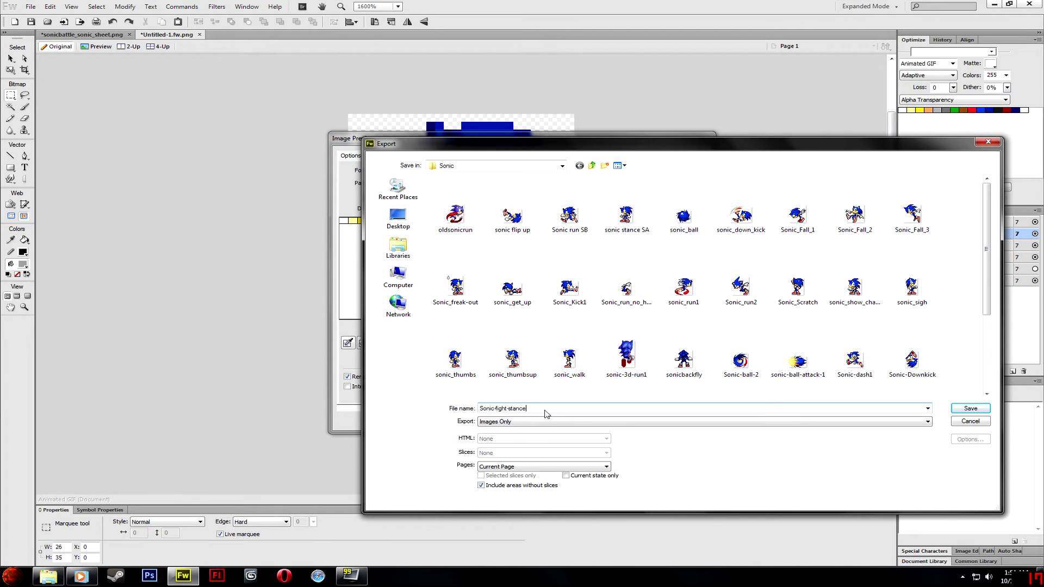
key(Return)
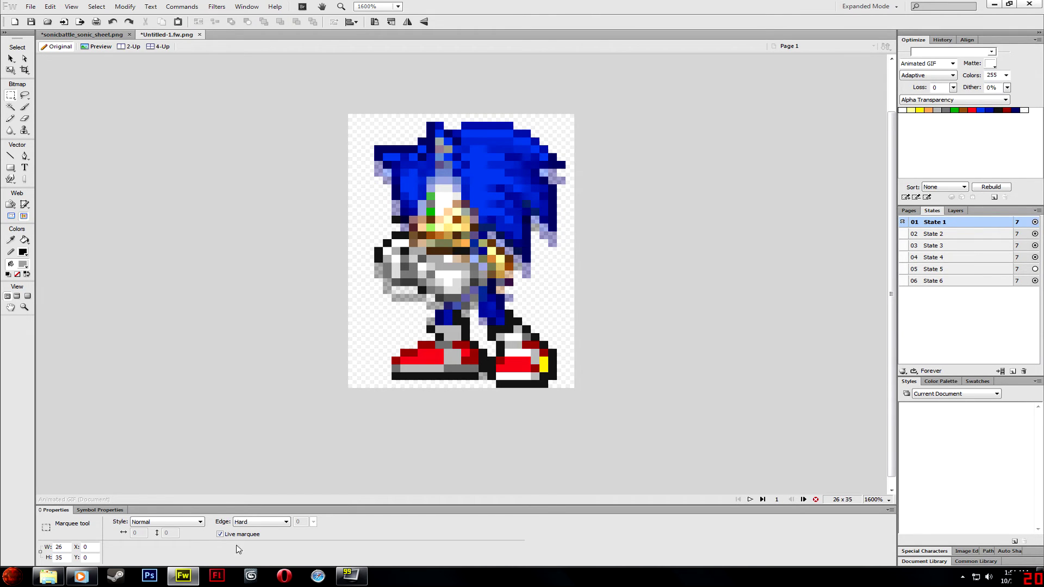
- Launch Flash and create a new ActionScript 3.0 document from the welcome screen
click(219, 574)
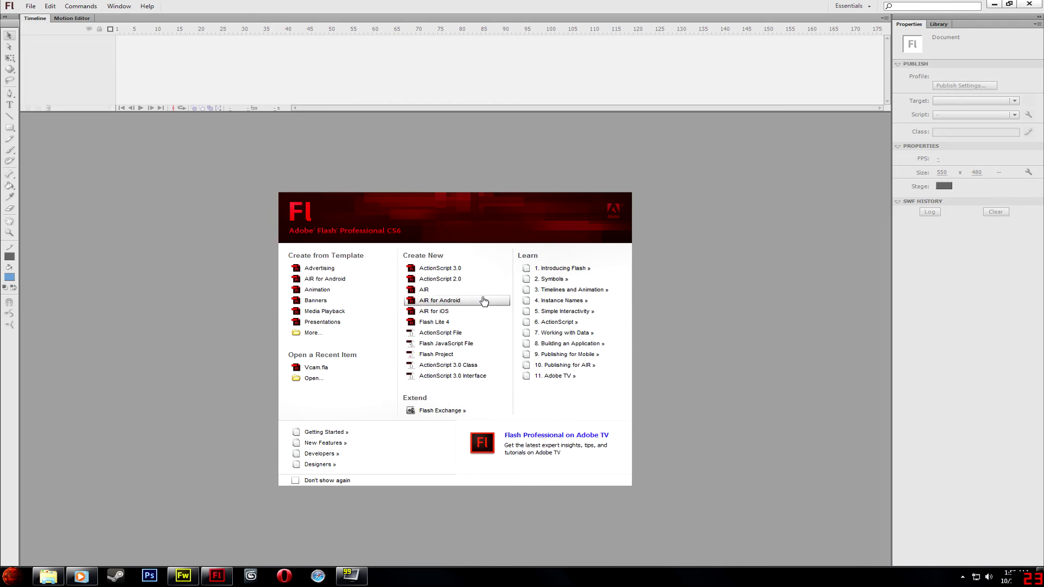
click(465, 271)
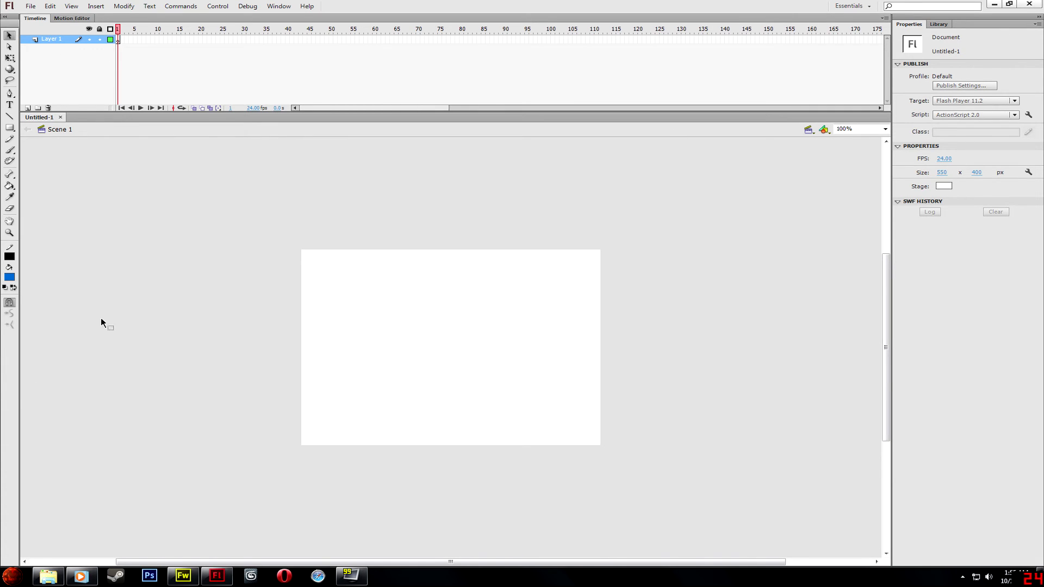
- Start an Import to Library from the File > Import menu
drag(274, 239, 620, 484)
click(31, 6)
mouse_move(88, 156)
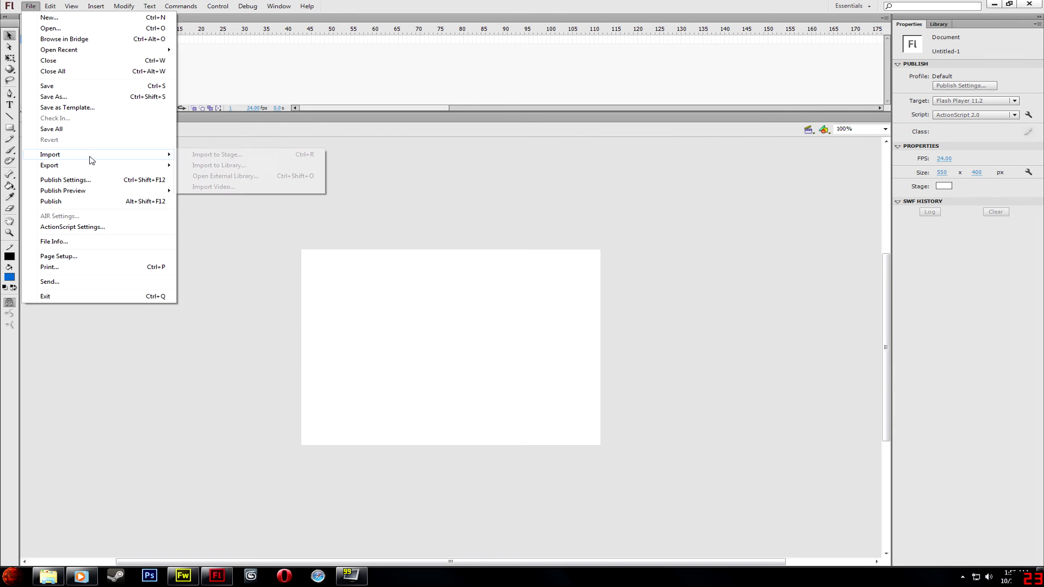
click(217, 166)
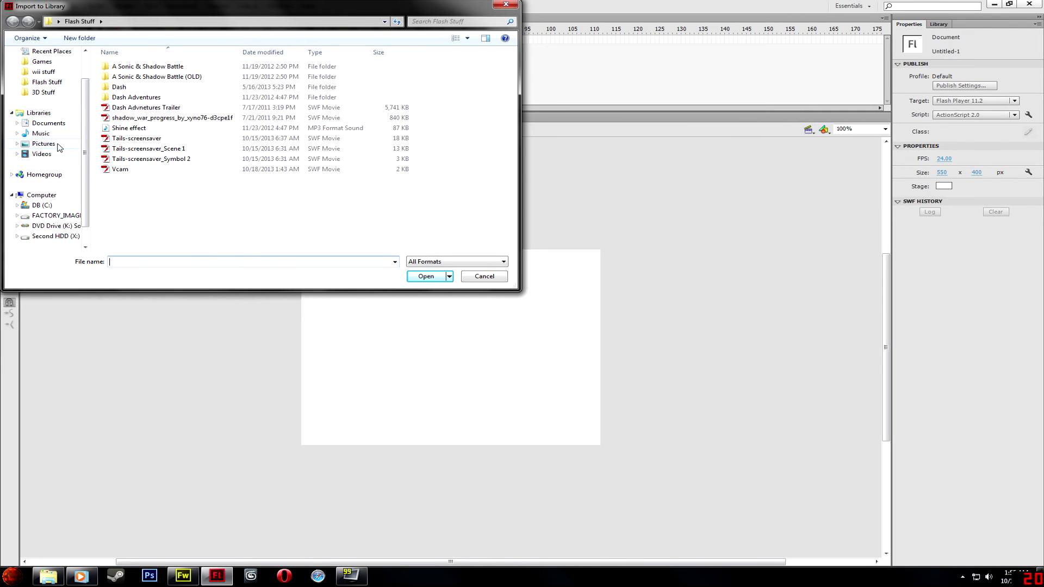
- Browse to Pictures > Sprite Folder > Resource GIFs > Sonic and import Sonic-fight-stance
click(44, 143)
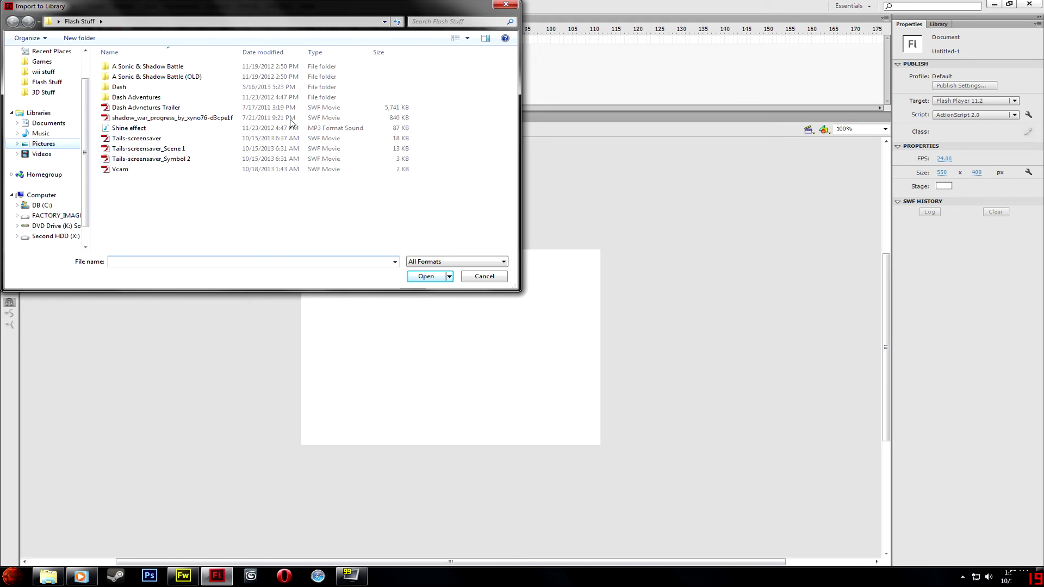
double_click(418, 124)
double_click(185, 104)
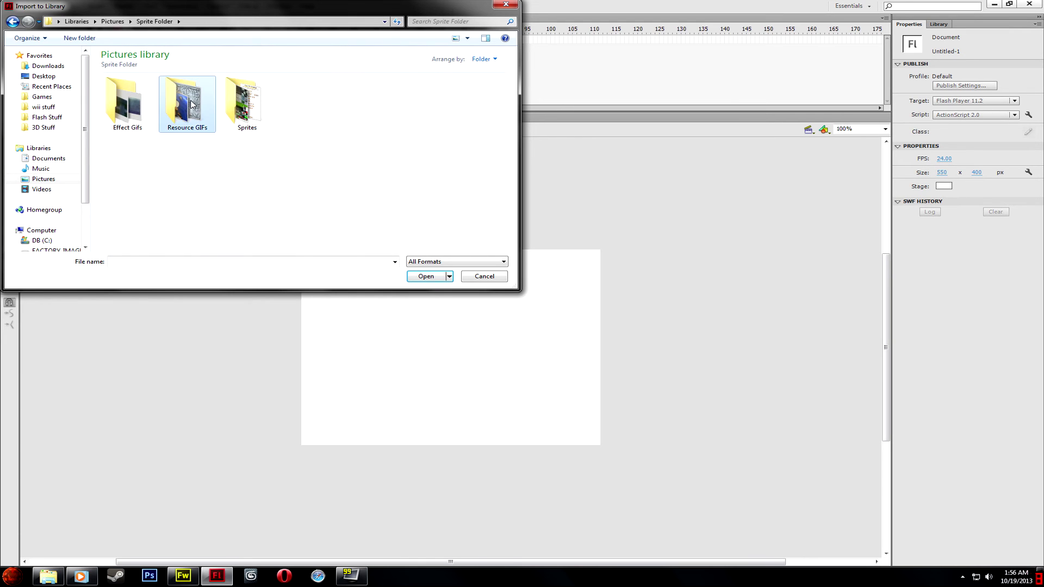
double_click(206, 182)
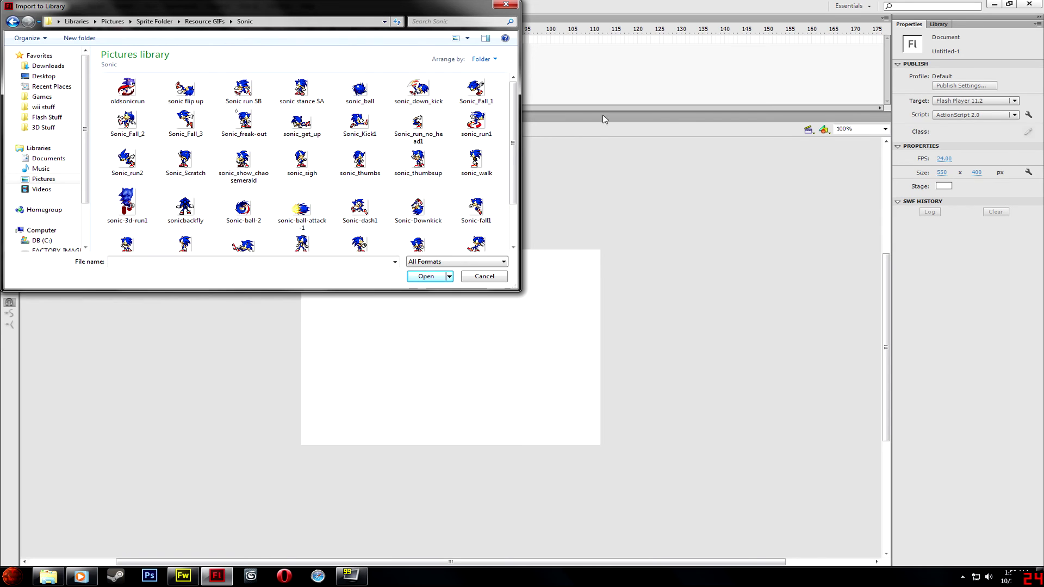
drag(512, 140, 511, 210)
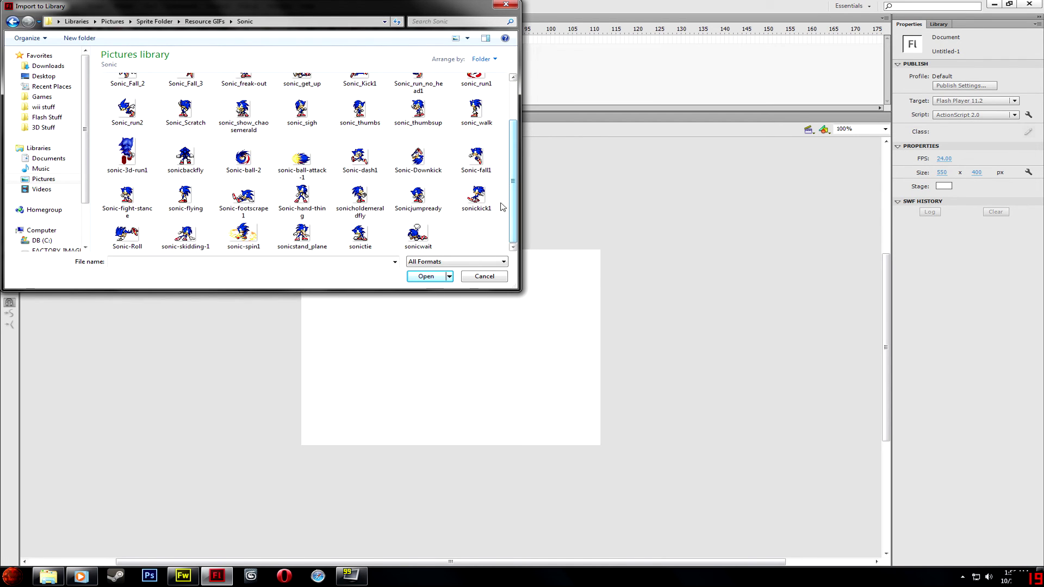
scroll(338, 162, up, 2)
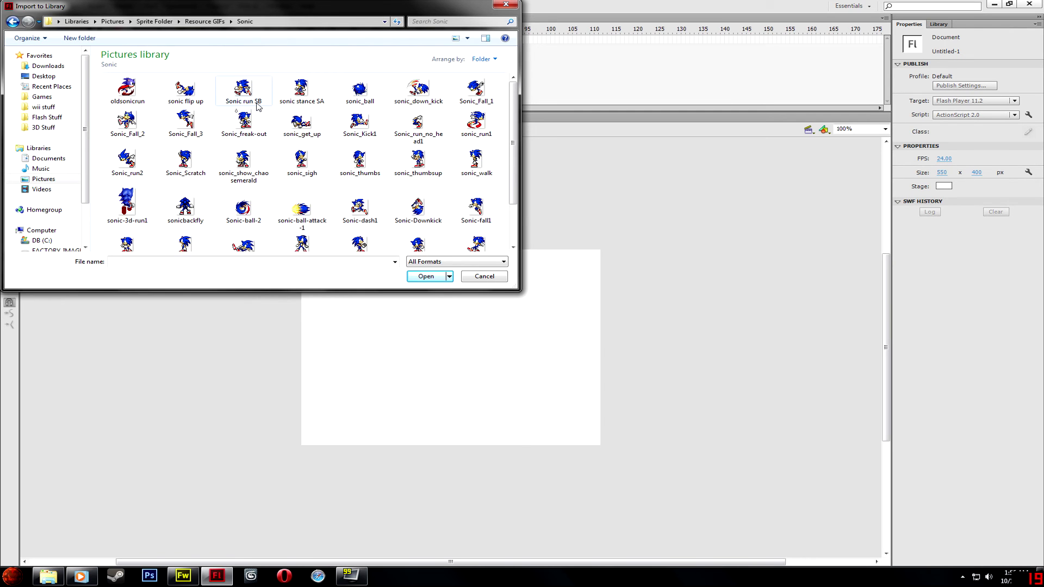
scroll(259, 106, down, 2)
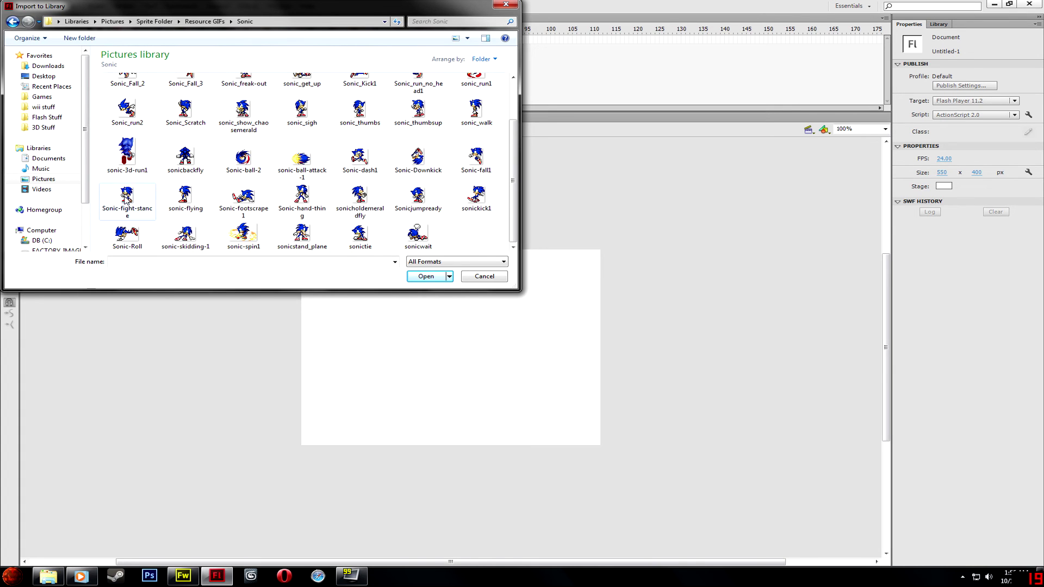
click(128, 194)
click(425, 276)
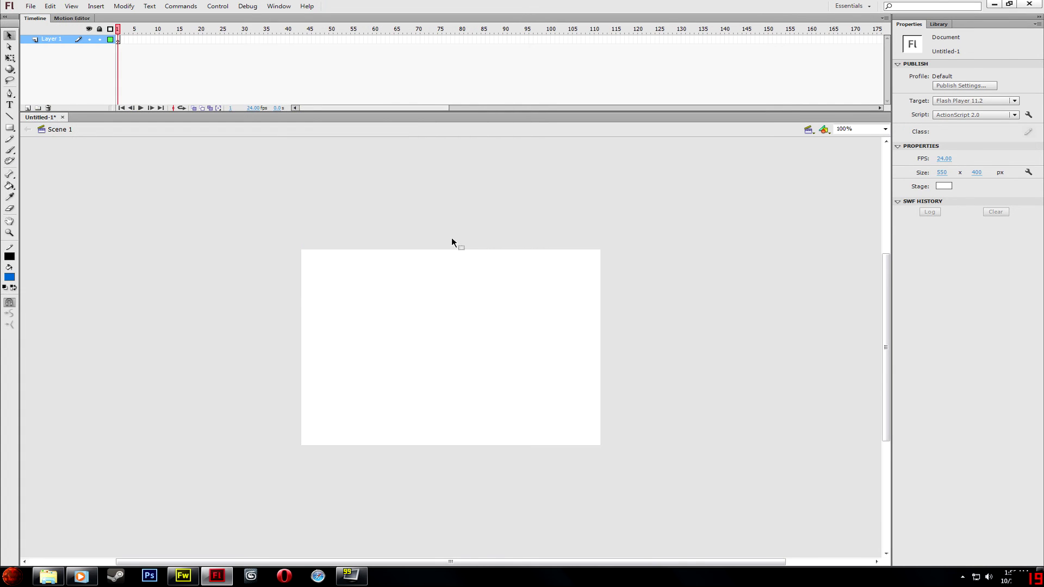
- In the Library panel, rename Symbol 1 to Sonic-fight-stance
click(939, 24)
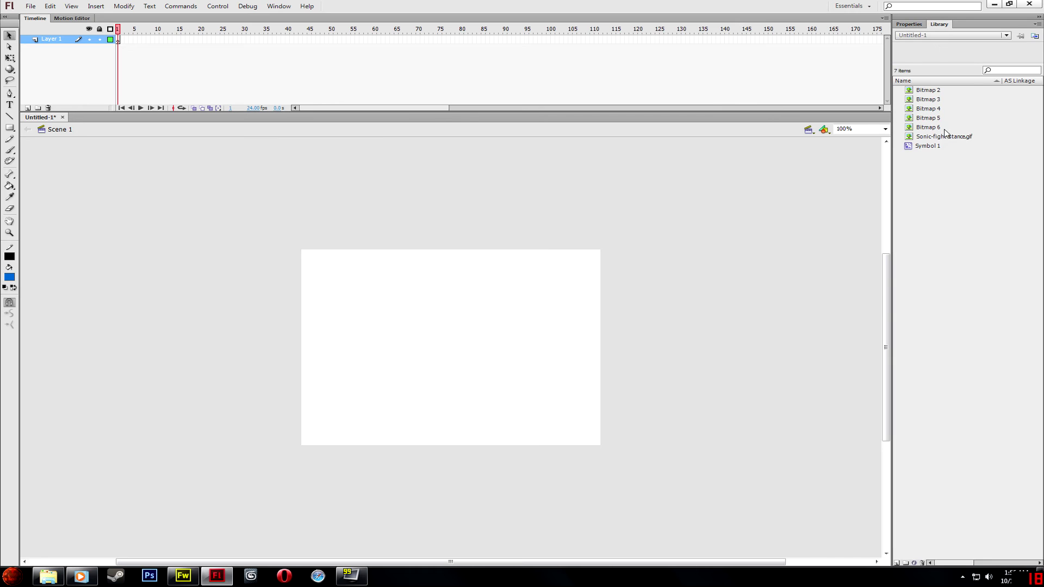
key(Down)
key(Down)
key(Down)
key(Down)
key(Down)
key(Down)
key(Down)
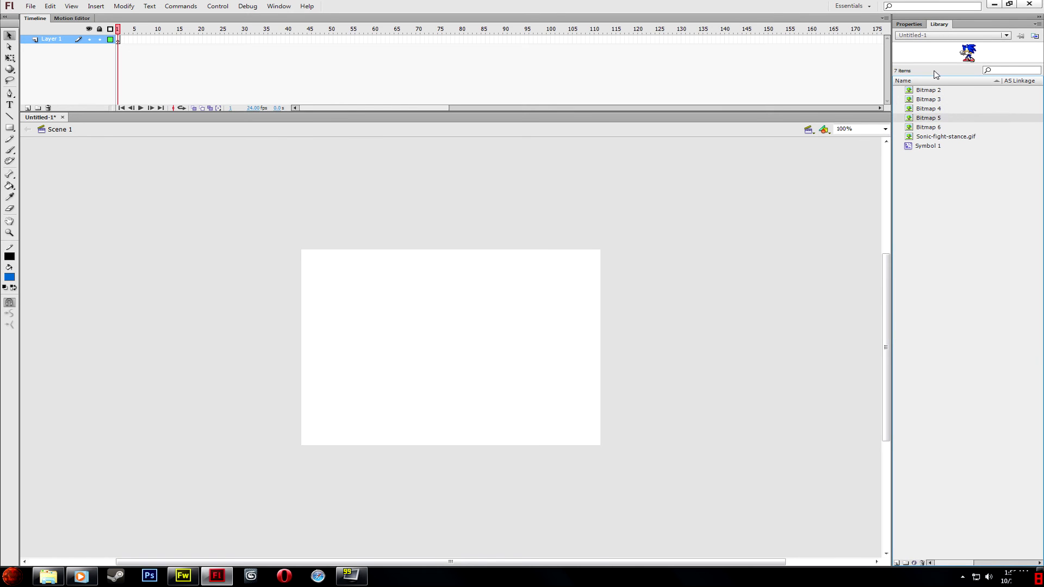
right_click(920, 150)
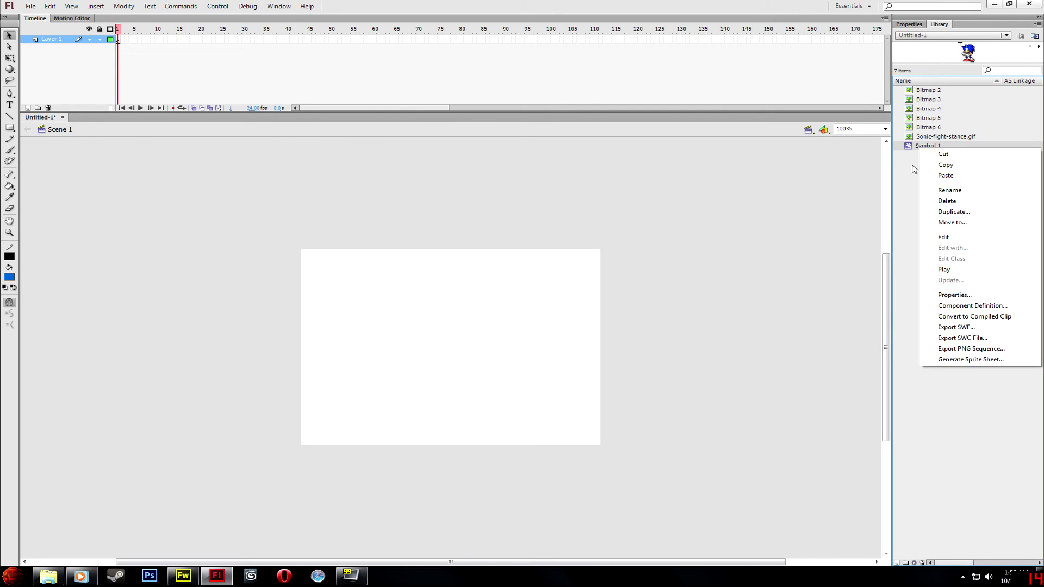
click(918, 163)
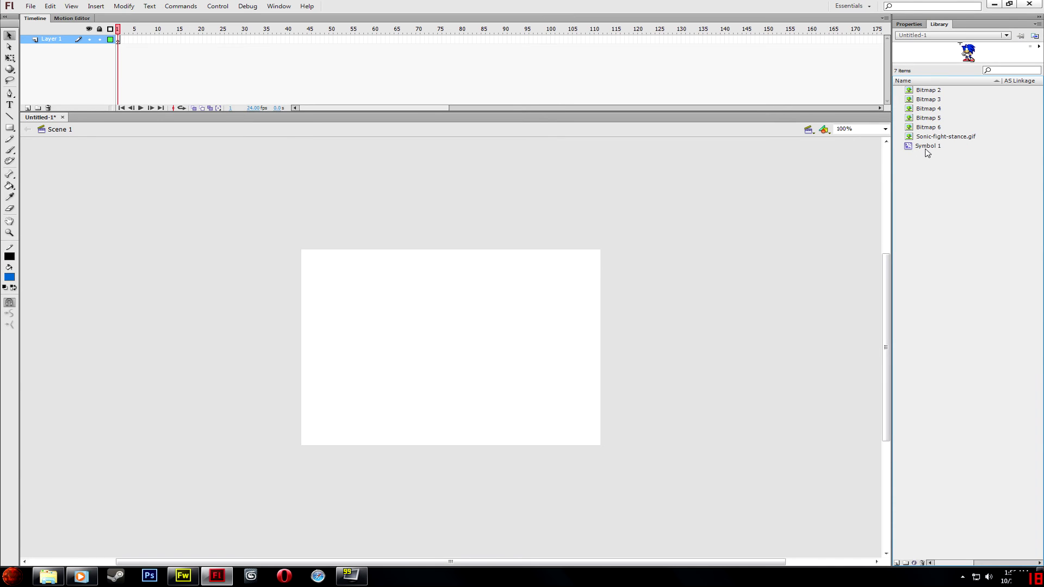
right_click(927, 152)
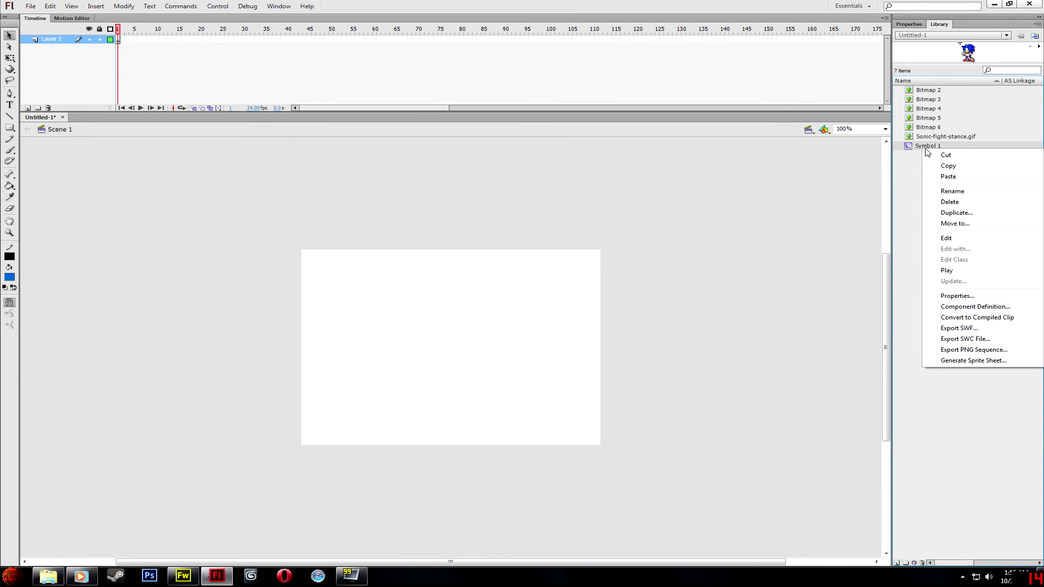
click(979, 193)
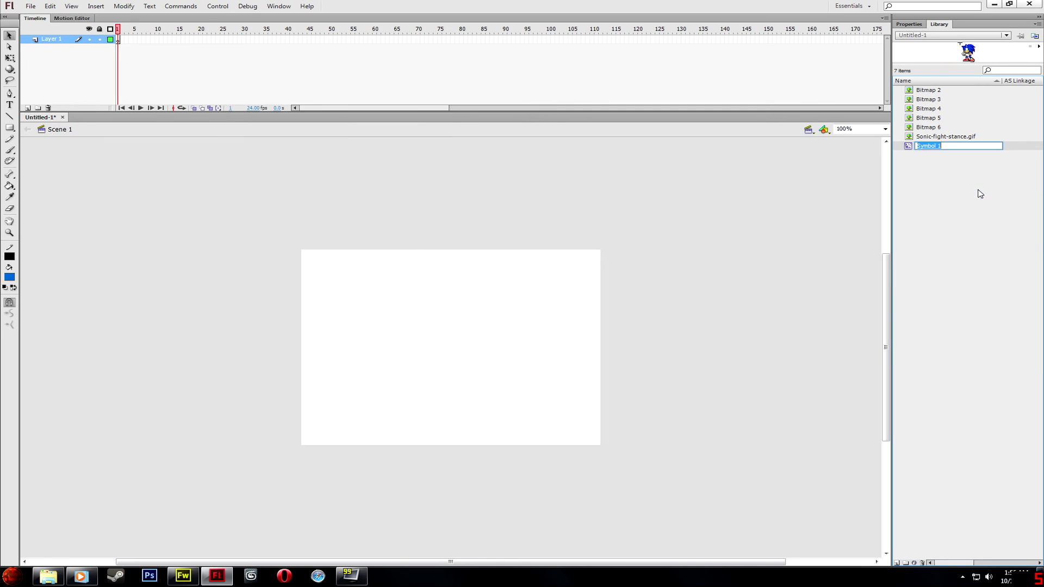
text(Sonic-fight-stance)
key(Return)
- Open the Flash document in A Sonic & Shadow Battle's Movie folder
click(1011, 70)
key(ctrl+o)
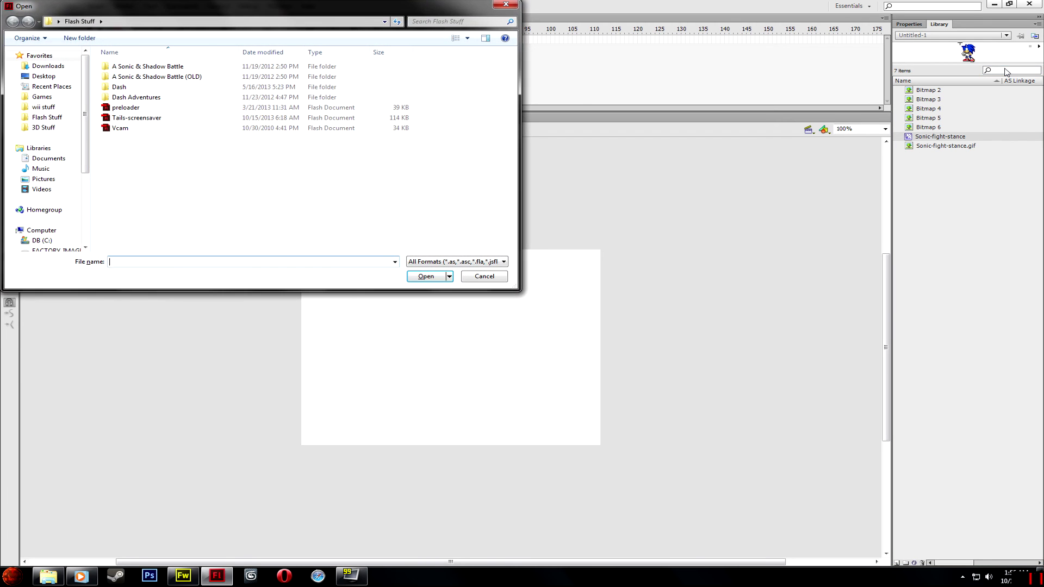
click(161, 77)
double_click(156, 67)
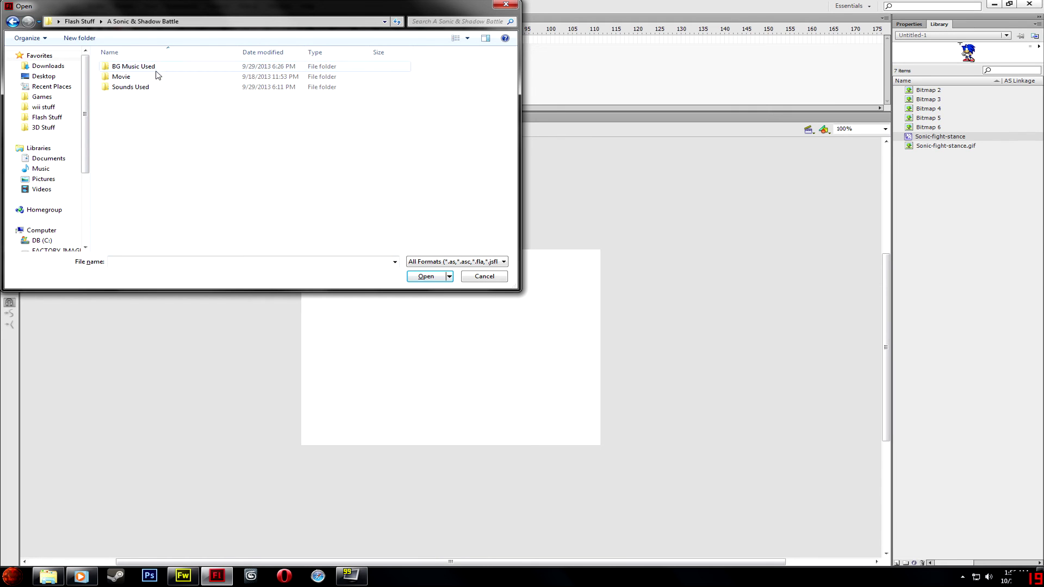
double_click(149, 77)
double_click(140, 67)
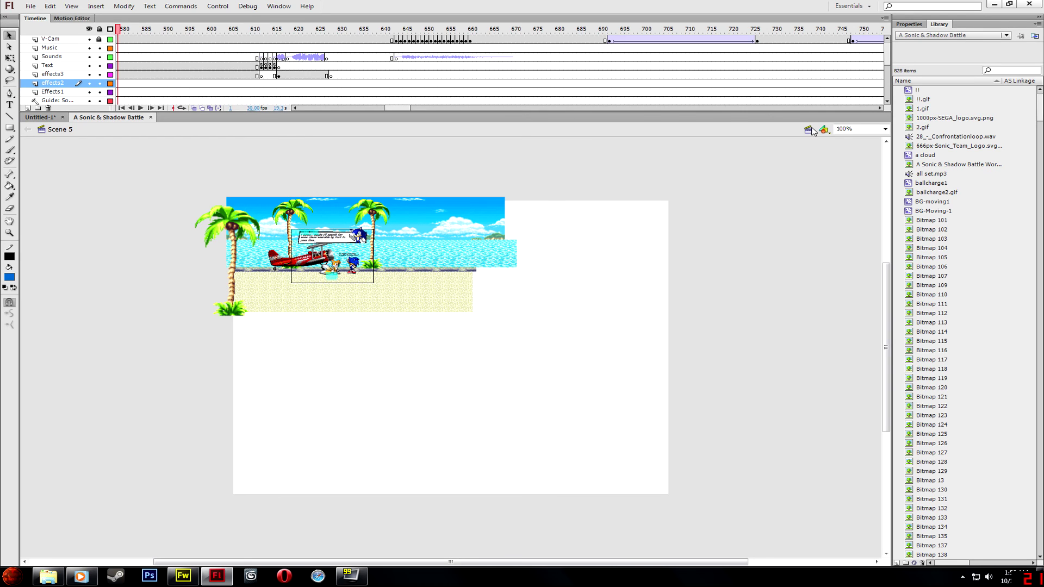
- Search its Library for 'sonic', preview Sonic_run2.gif, Sonic_stance1 and Sonic_walk, then return to Untitled-1
drag(890, 163, 787, 195)
key(Down)
key(Down)
key(Down)
key(Down)
key(Down)
key(Down)
key(Down)
key(Down)
key(Down)
key(Down)
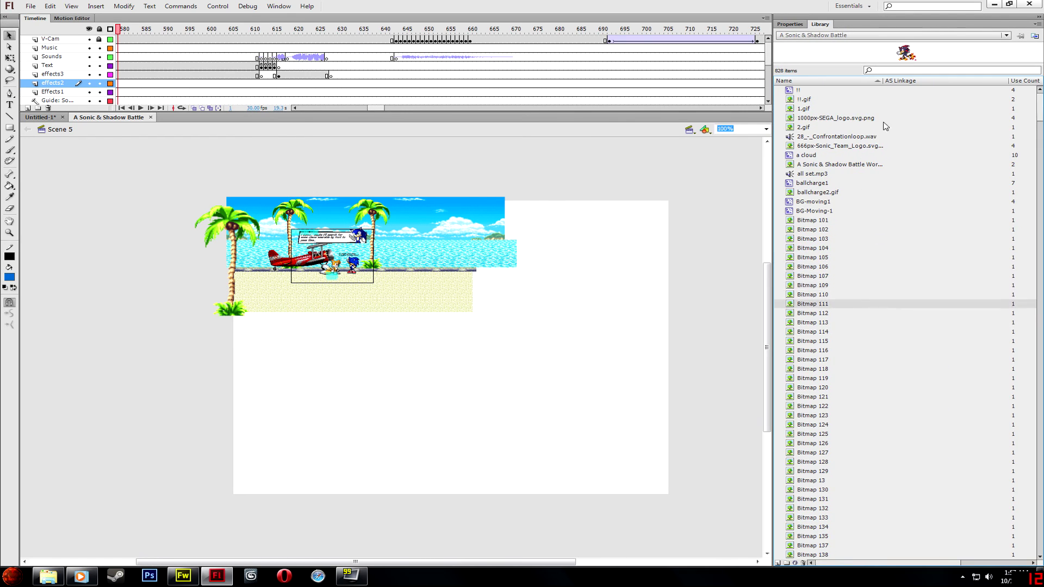
click(911, 72)
text(sonic)
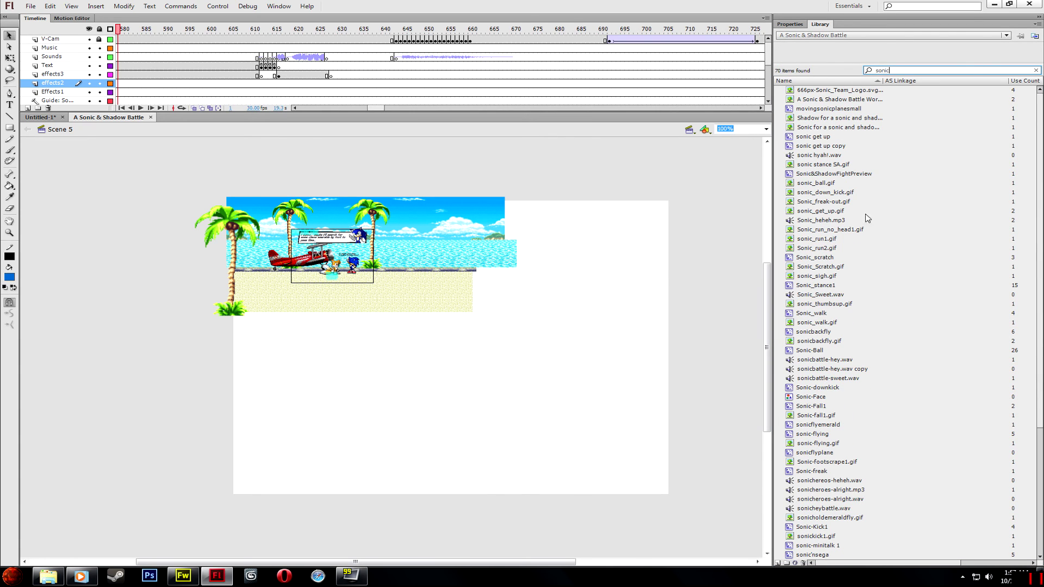
click(817, 249)
click(818, 258)
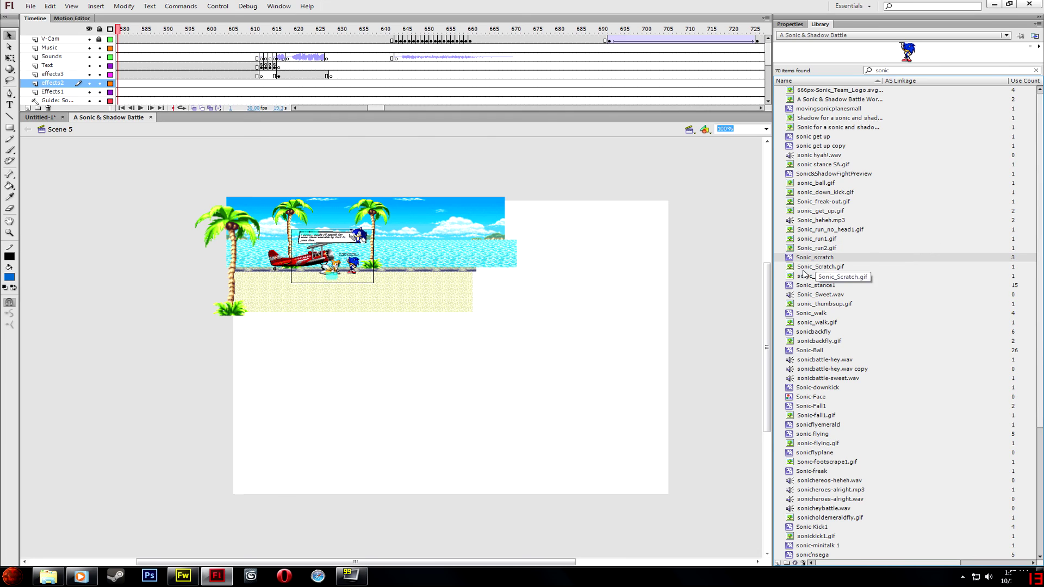
click(807, 313)
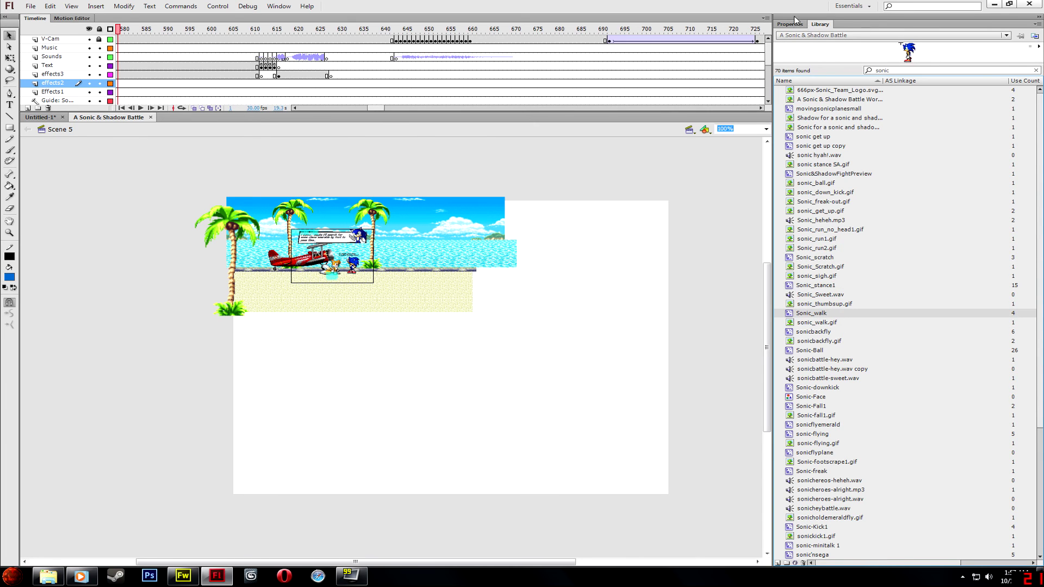
click(41, 117)
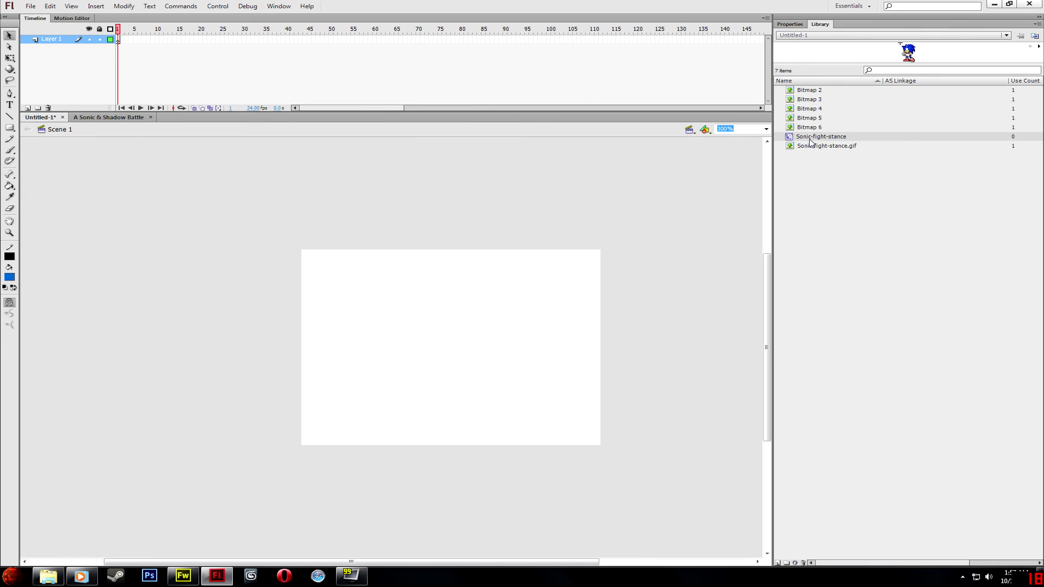
- Place Sonic-fight-stance on the stage and enlarge it with Free Transform
drag(811, 141, 549, 294)
key(q)
click(572, 284)
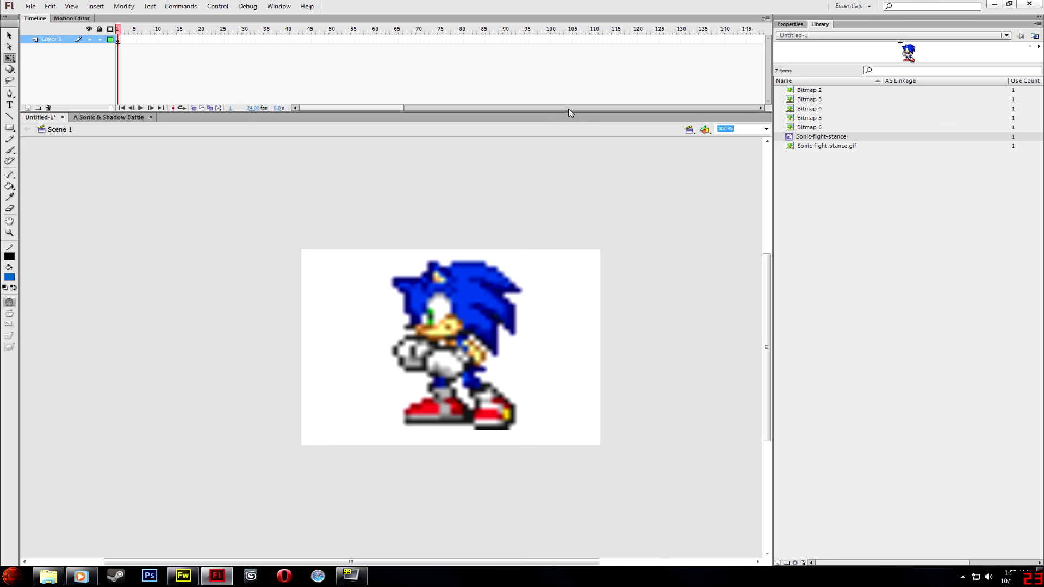
- Test-play the movie, change the frame rate to 30 fps, and enlarge the test window
key(ctrl+Return)
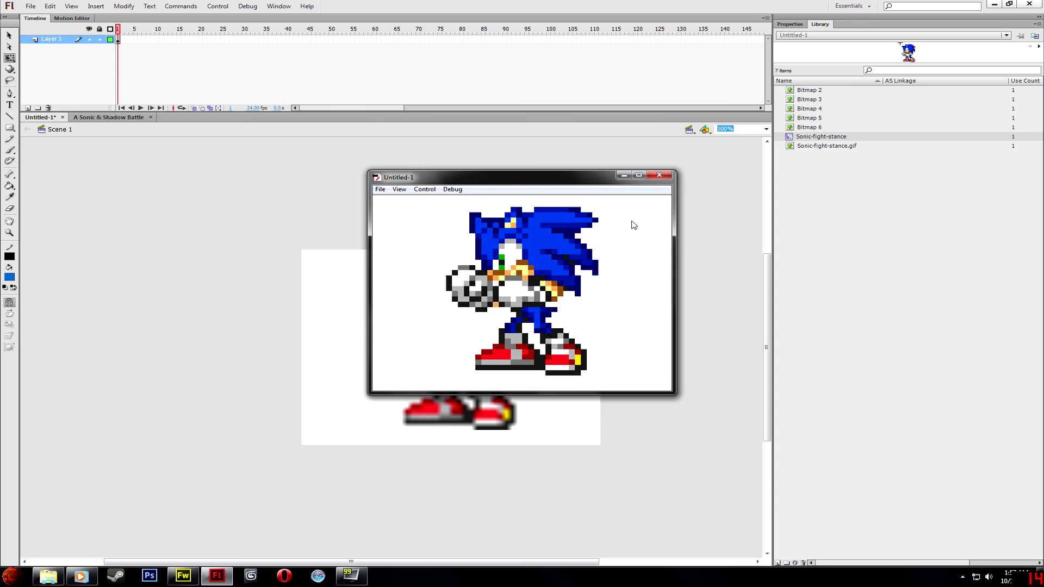
click(658, 175)
click(256, 108)
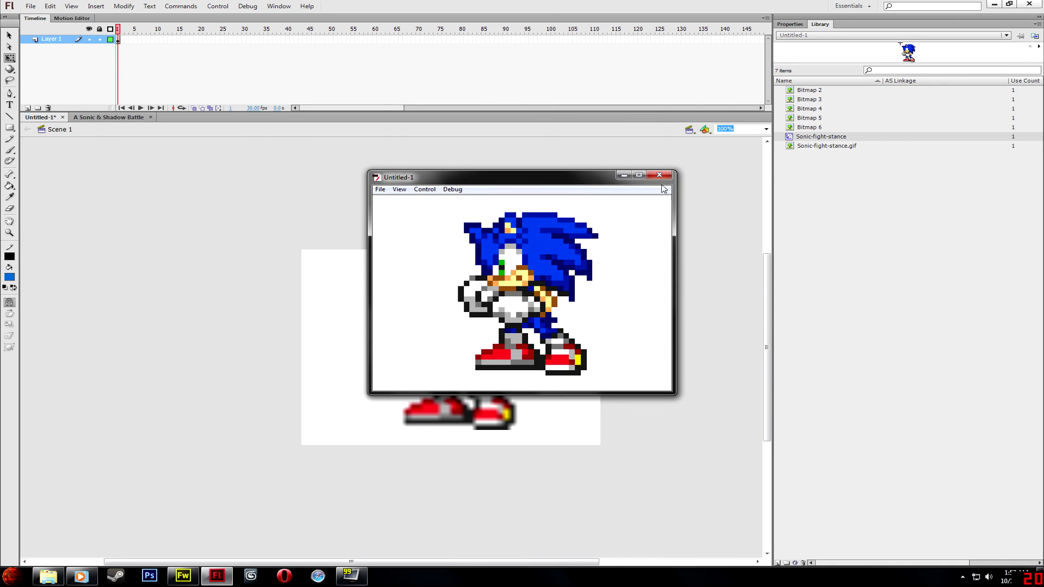
drag(676, 171, 943, 61)
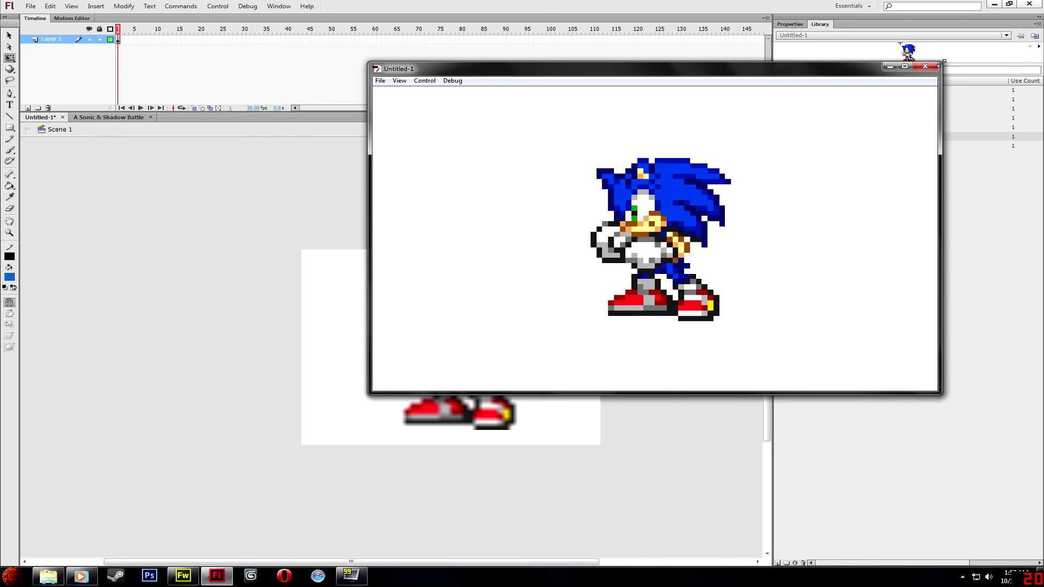